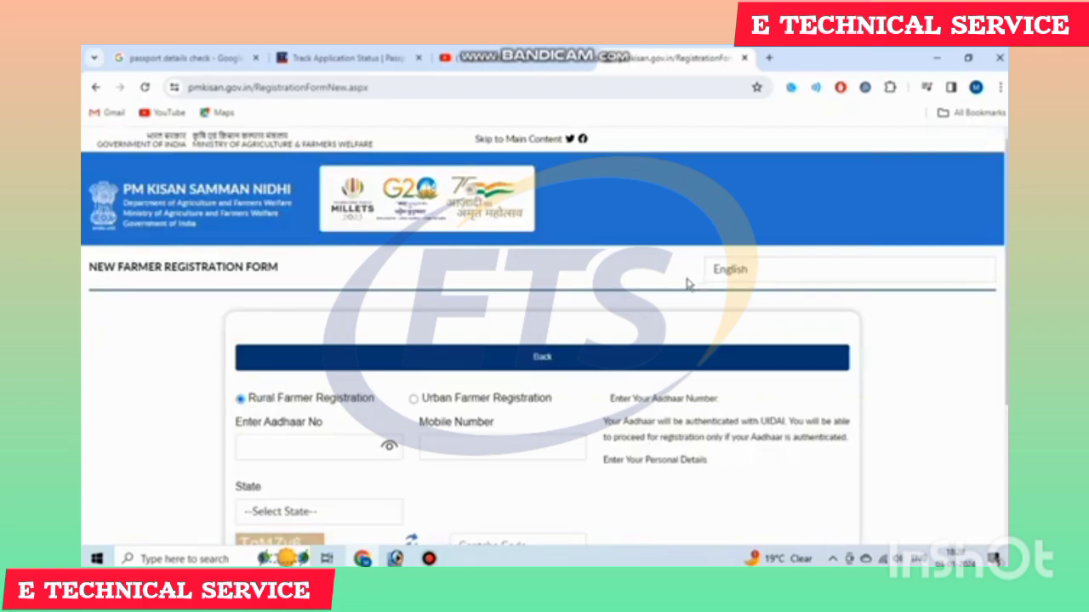
Review the rural and urban registration options and the Aadhaar and mobile number fields of the New Farmer Registration form
{"action": "scroll", "coordinate": [689, 283], "scroll_direction": "down", "scroll_amount": 2}
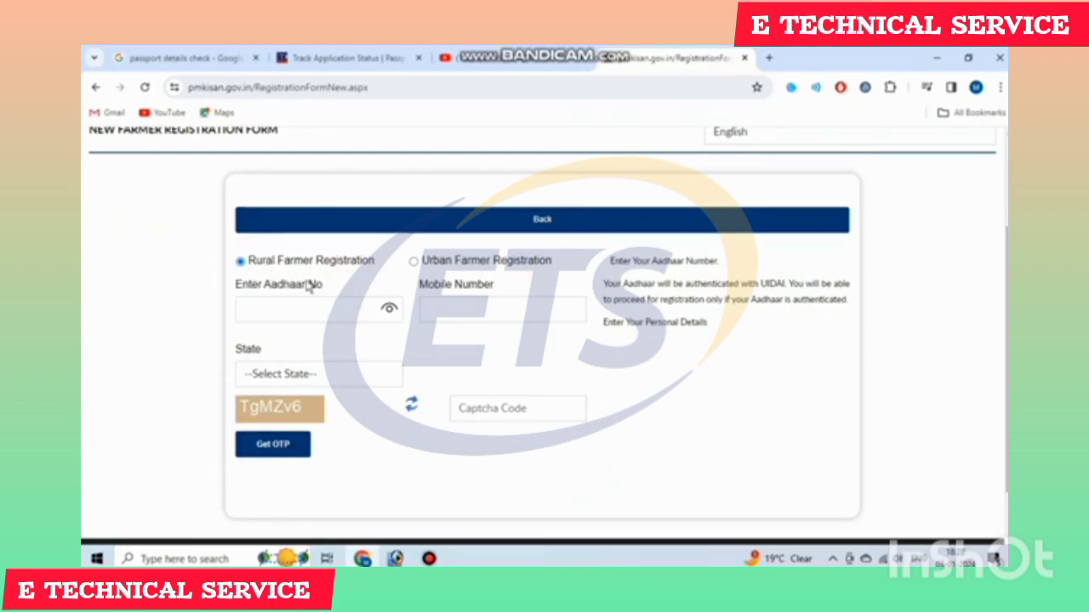
{"action": "triple_click", "coordinate": [344, 255]}
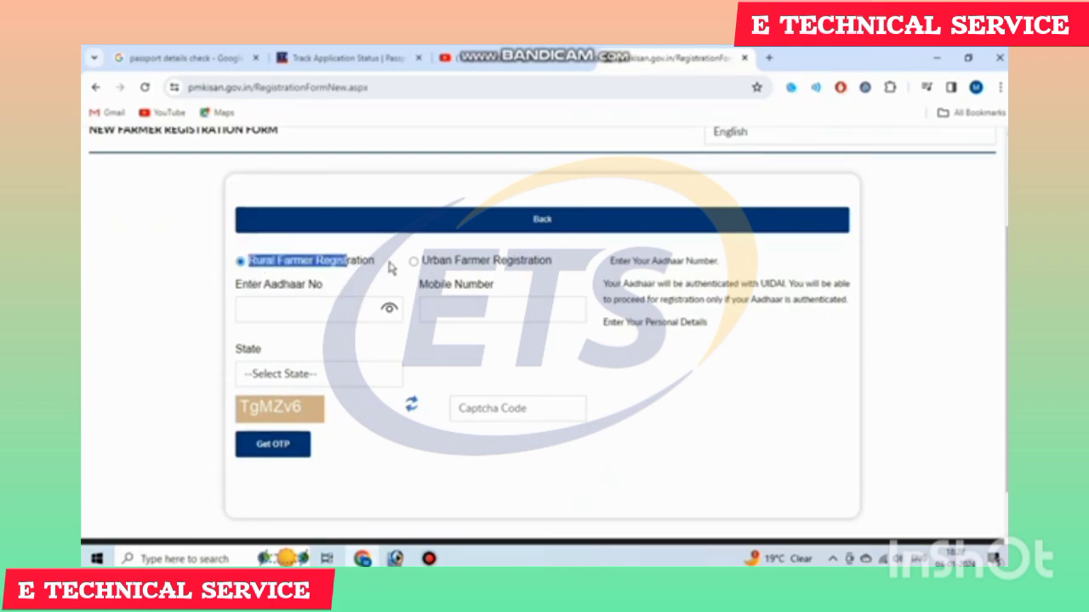
{"action": "left_click_drag", "start_coordinate": [440, 260], "coordinate": [553, 261]}
{"action": "left_click", "coordinate": [290, 267]}
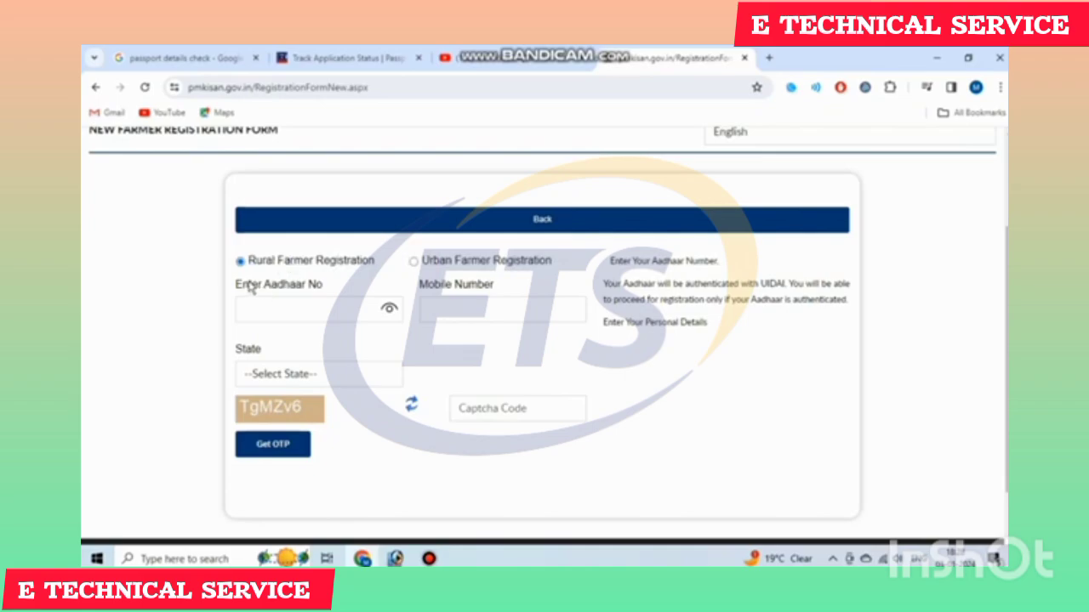
{"action": "left_click_drag", "start_coordinate": [250, 289], "coordinate": [320, 288]}
{"action": "left_click", "coordinate": [443, 289]}
{"action": "left_click_drag", "start_coordinate": [423, 290], "coordinate": [506, 291]}
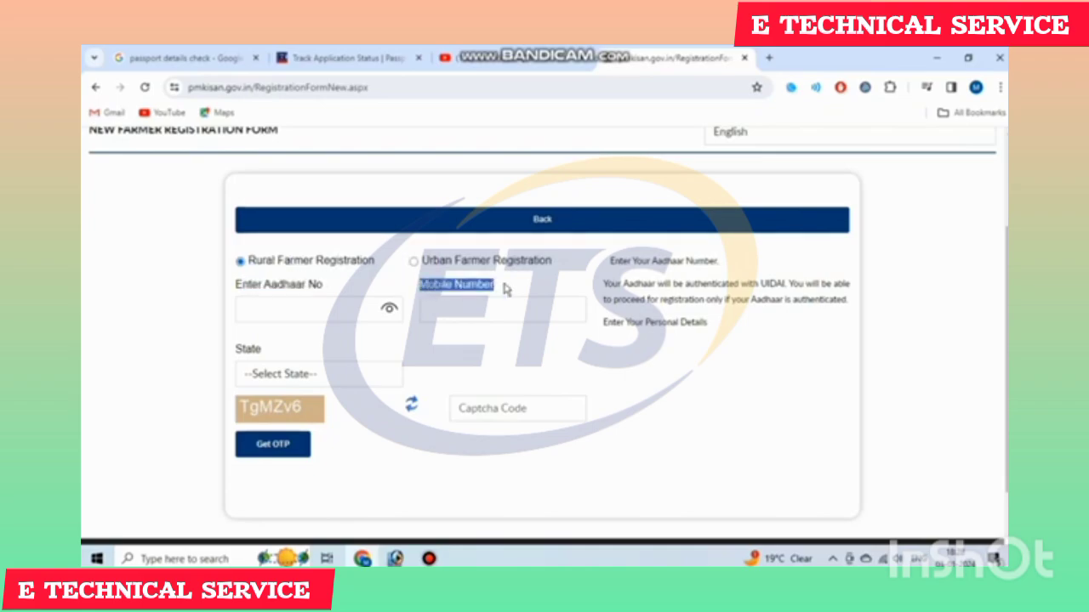
{"action": "left_click", "coordinate": [505, 289]}
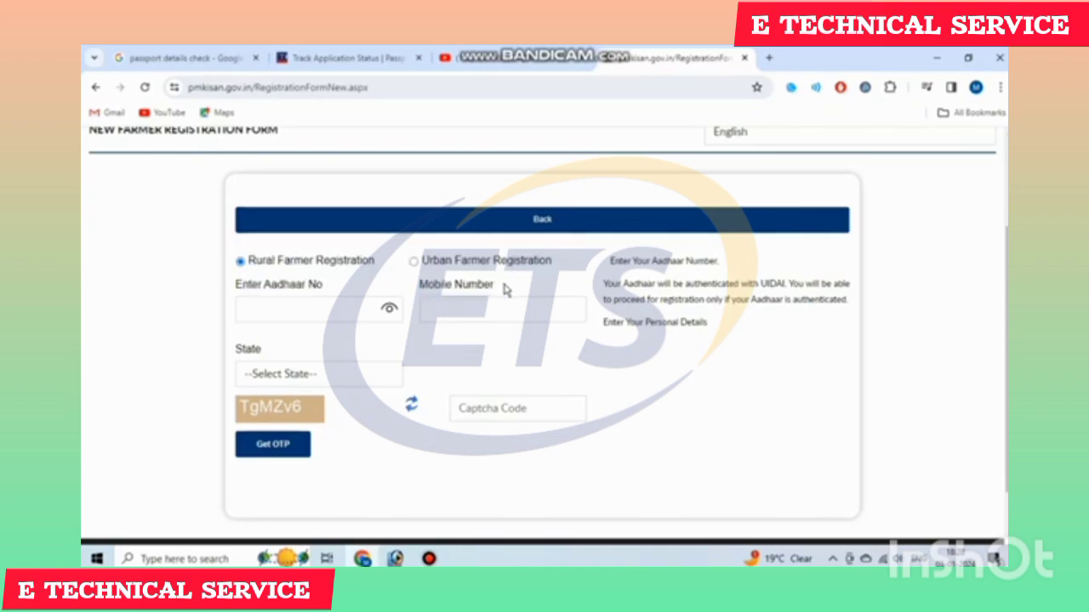
Set the state to WEST BENGAL in the New Farmer Registration form
{"action": "double_click", "coordinate": [251, 355]}
{"action": "left_click", "coordinate": [287, 372]}
{"action": "scroll", "coordinate": [340, 352], "scroll_direction": "down", "scroll_amount": 5}
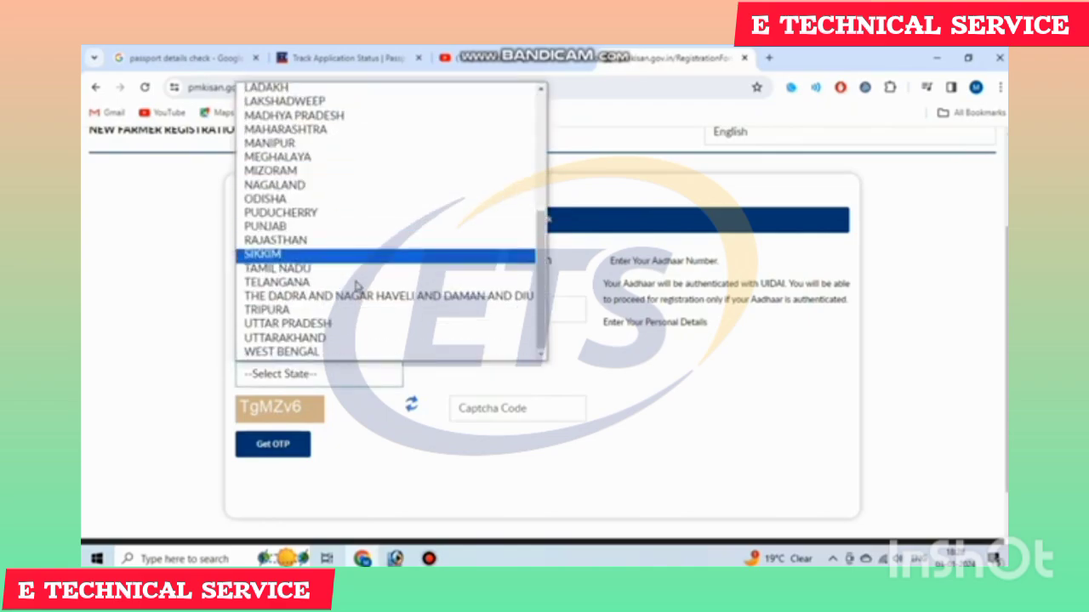
{"action": "left_click", "coordinate": [340, 352]}
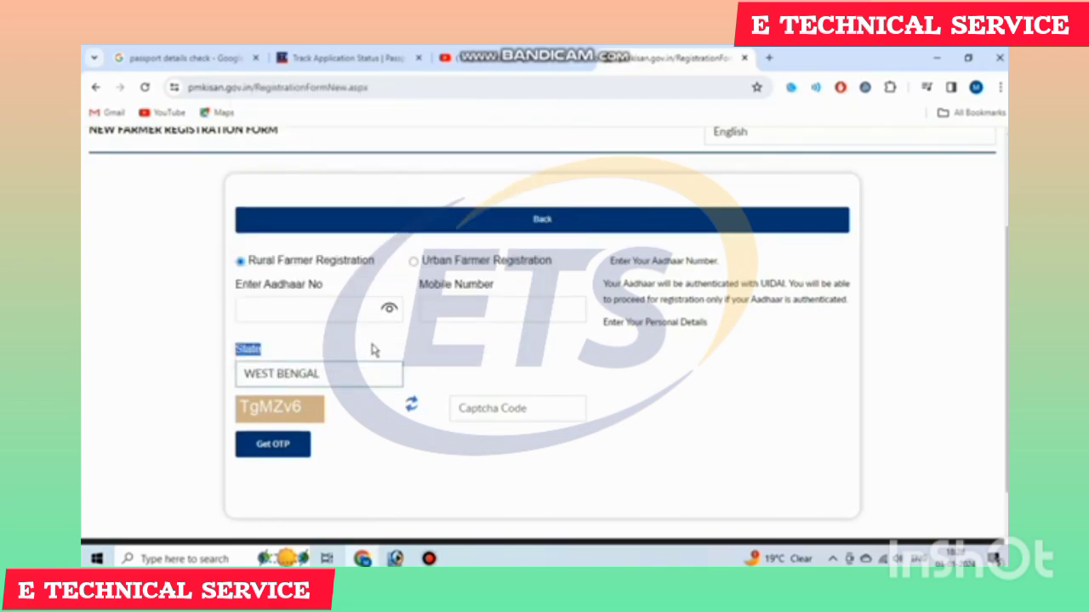
{"action": "left_click", "coordinate": [467, 349]}
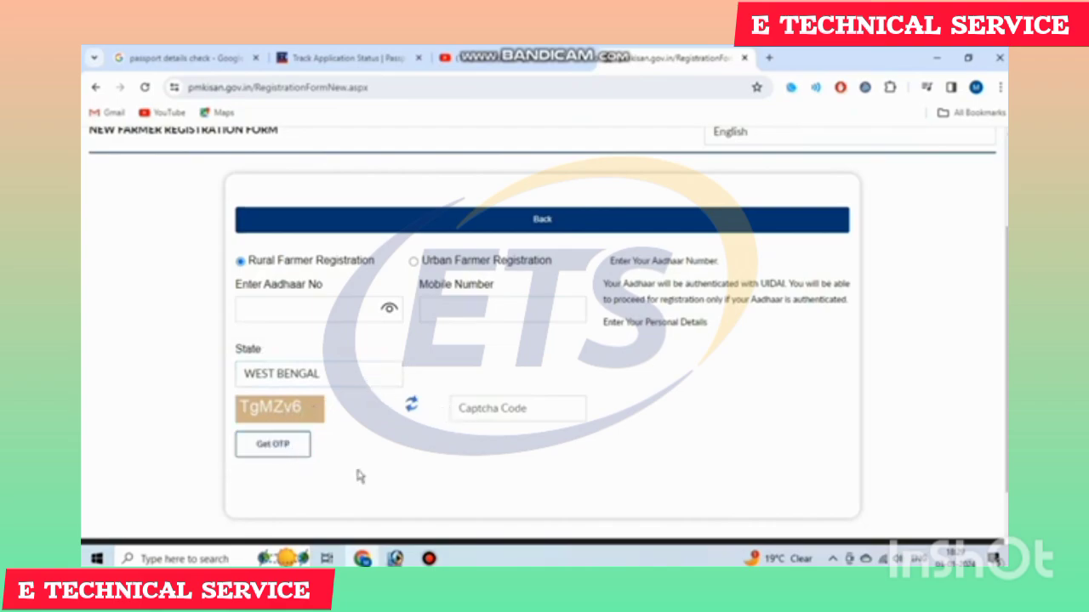
{"action": "mouse_move", "coordinate": [429, 558]}
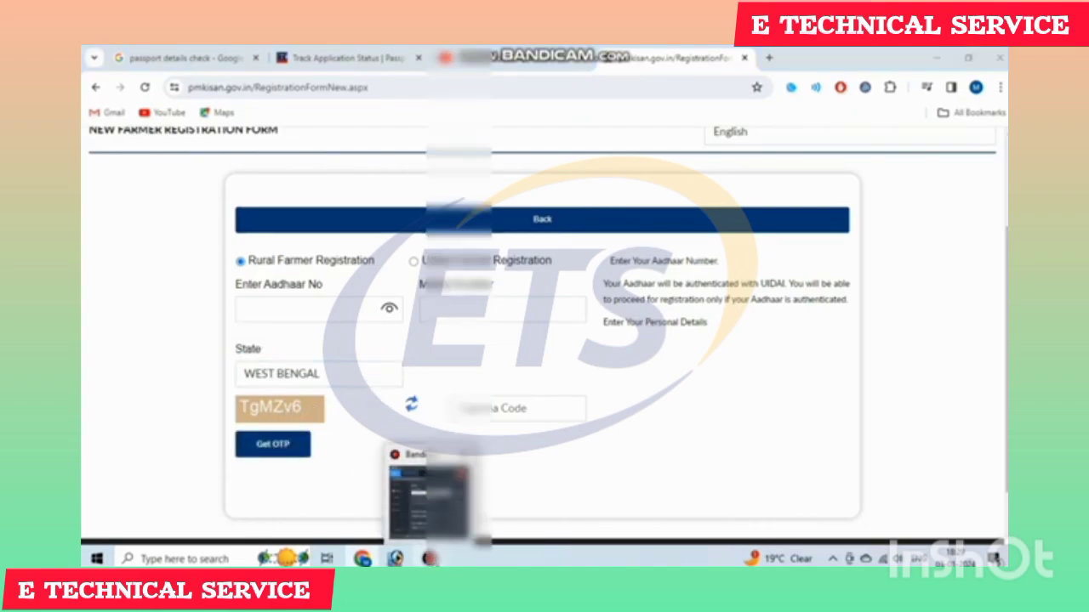
{"action": "left_click", "coordinate": [444, 525]}
{"action": "left_click", "coordinate": [640, 196]}
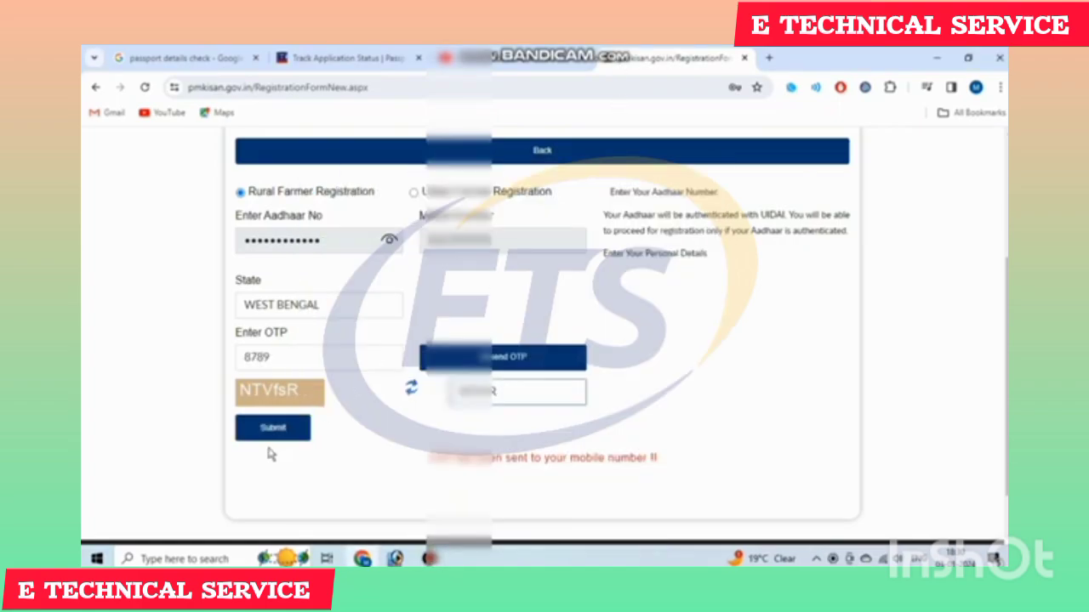
Submit the filled registration form with its mobile OTP and captcha code
{"action": "left_click", "coordinate": [279, 434]}
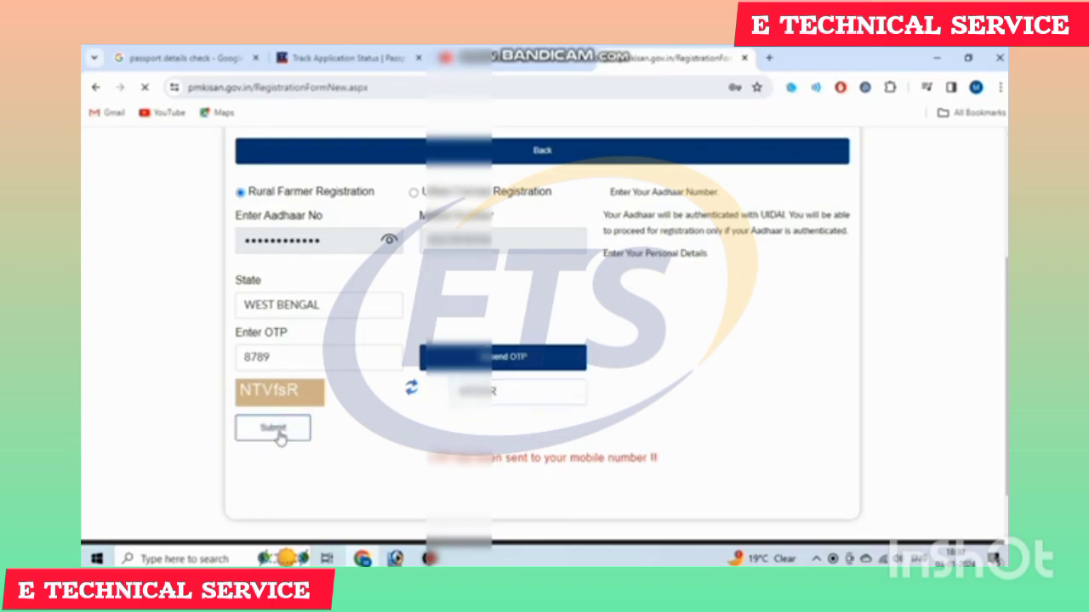
{"action": "scroll", "coordinate": [450, 408], "scroll_direction": "down", "scroll_amount": 3}
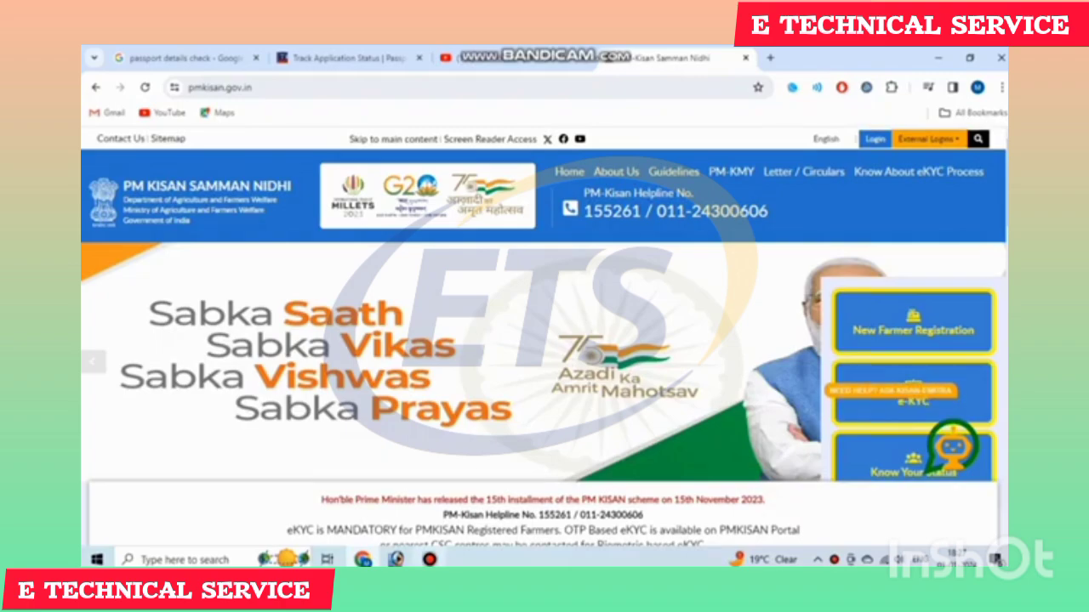
{"action": "left_click", "coordinate": [430, 559]}
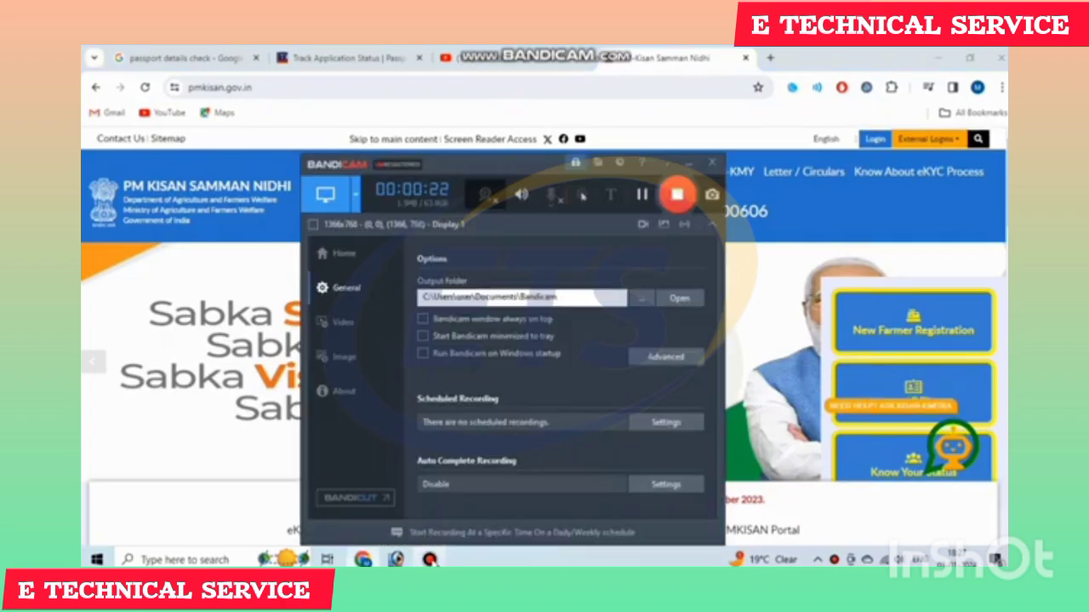
{"action": "left_click", "coordinate": [689, 163]}
Open New Farmer Registration from the Farmers Corner section of the PM Kisan homepage
{"action": "scroll", "coordinate": [784, 243], "scroll_direction": "down", "scroll_amount": 2}
{"action": "scroll", "coordinate": [784, 243], "scroll_direction": "down", "scroll_amount": 4}
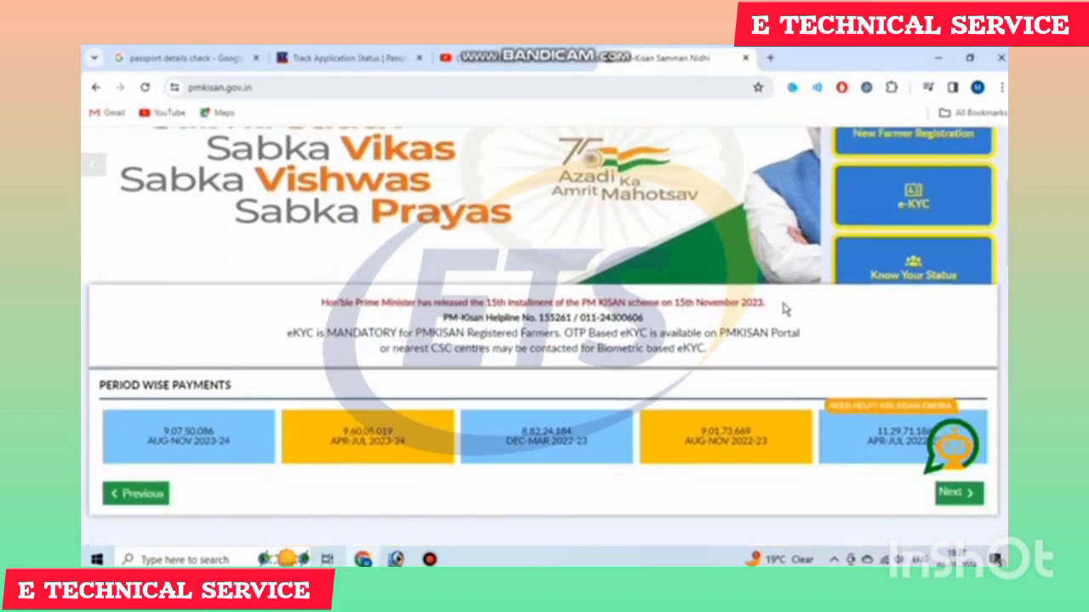
{"action": "scroll", "coordinate": [851, 315], "scroll_direction": "down", "scroll_amount": 1}
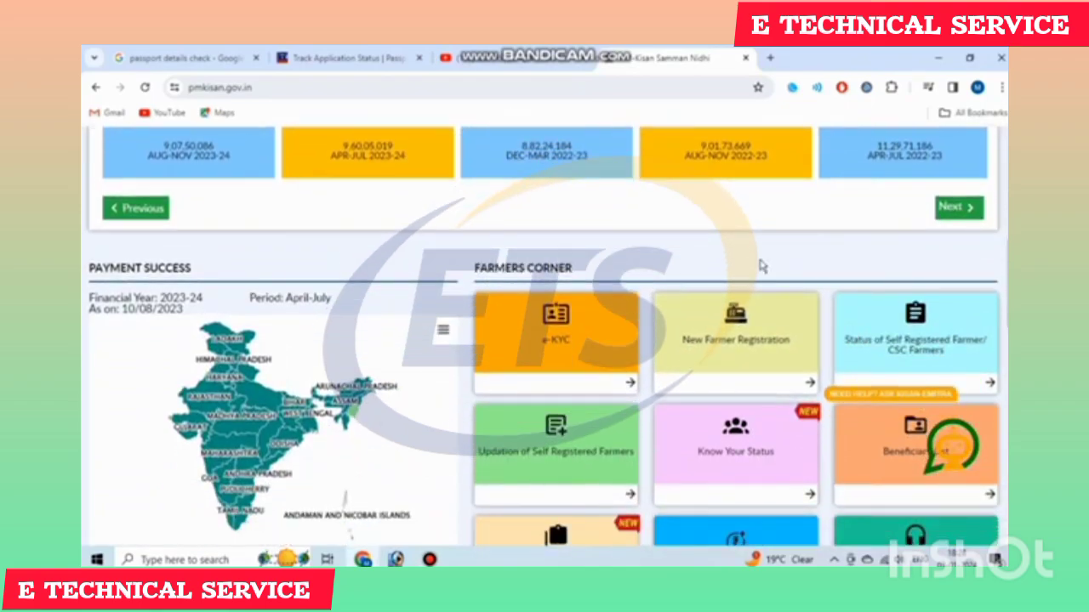
{"action": "scroll", "coordinate": [746, 298], "scroll_direction": "down", "scroll_amount": 1}
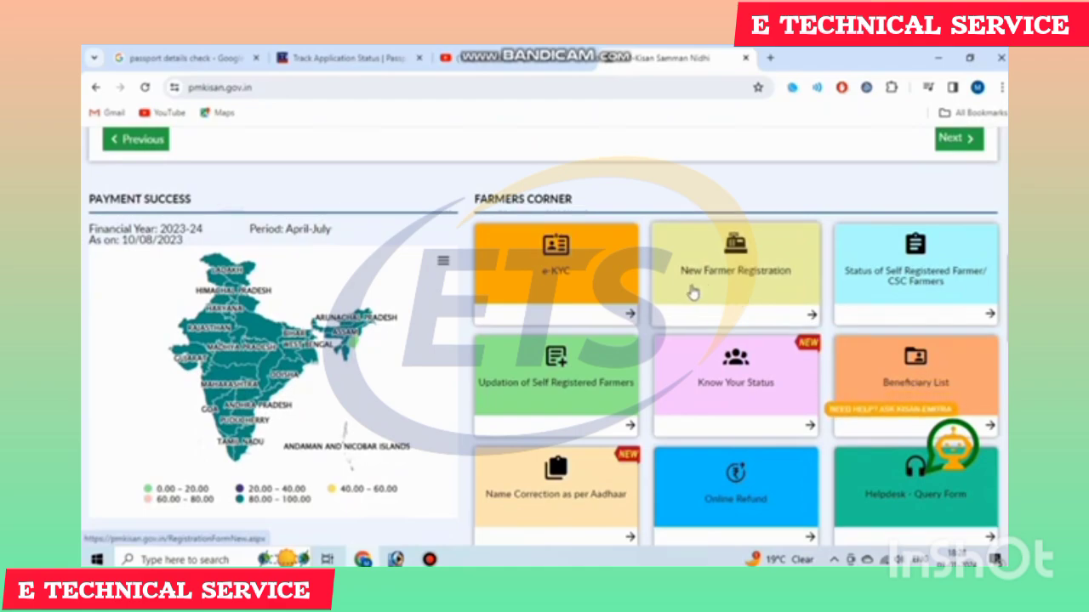
{"action": "left_click", "coordinate": [766, 286]}
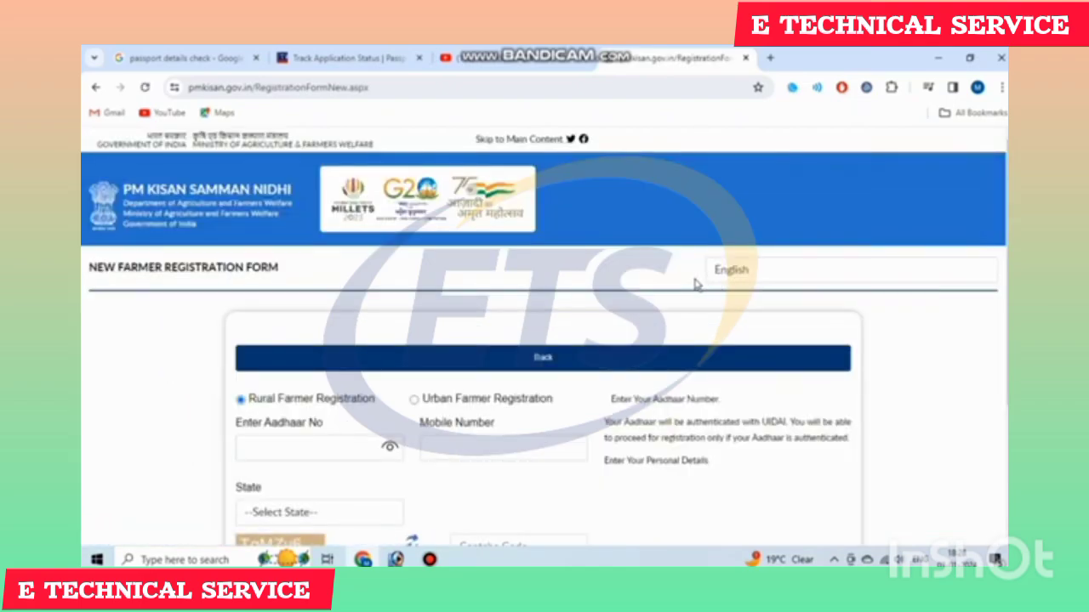
Examine the form's farmer registration types and its Aadhaar number and mobile number fields
{"action": "scroll", "coordinate": [689, 284], "scroll_direction": "down", "scroll_amount": 2}
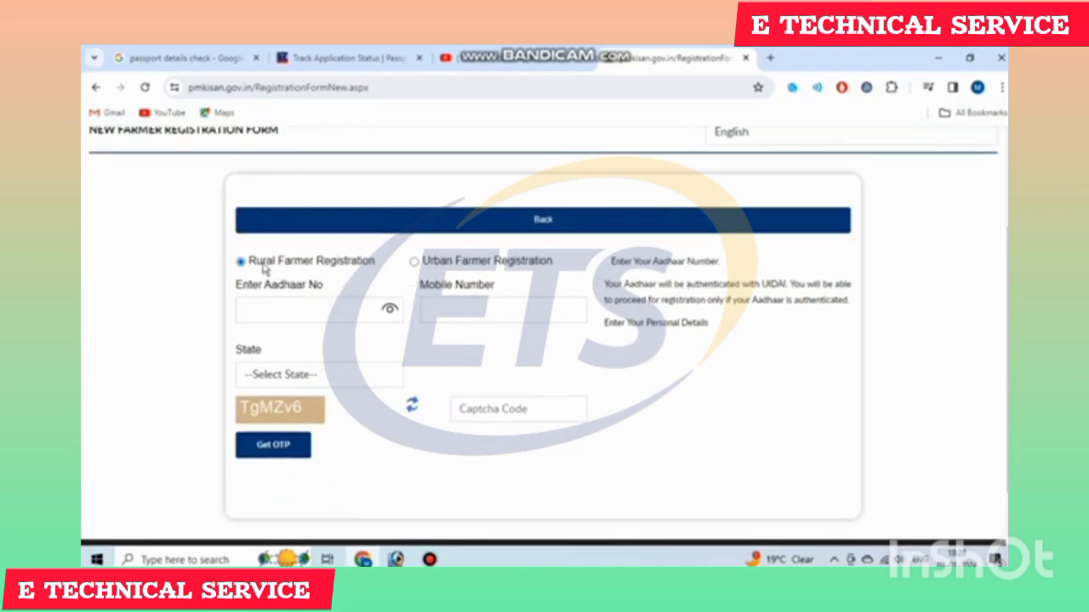
{"action": "left_click_drag", "start_coordinate": [251, 262], "coordinate": [349, 262]}
{"action": "left_click_drag", "start_coordinate": [441, 258], "coordinate": [554, 257]}
{"action": "left_click", "coordinate": [290, 261]}
{"action": "left_click_drag", "start_coordinate": [242, 283], "coordinate": [310, 277]}
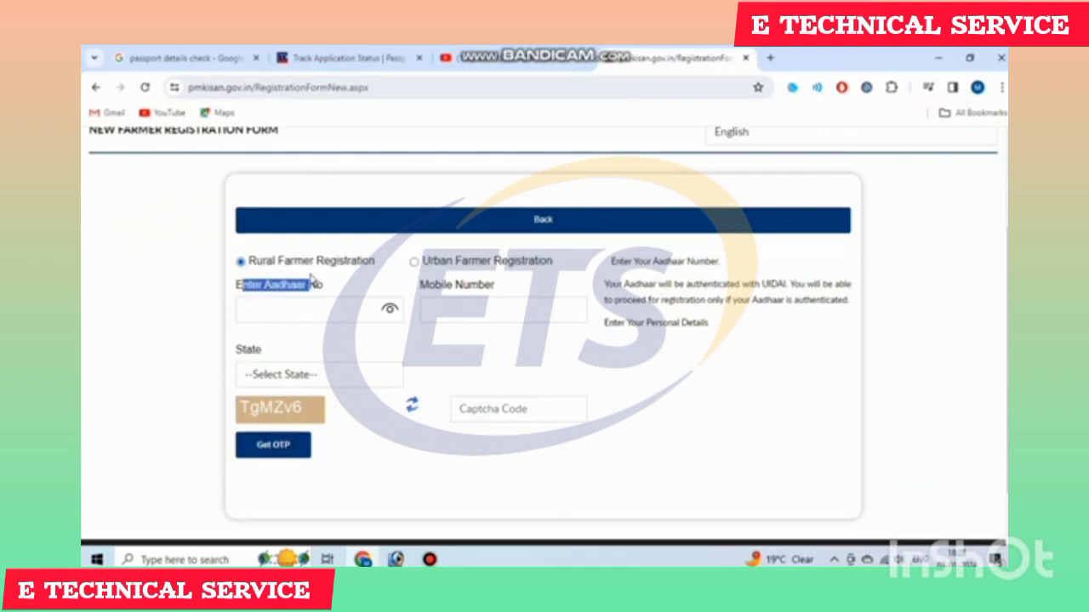
{"action": "left_click", "coordinate": [443, 284]}
{"action": "left_click_drag", "start_coordinate": [422, 290], "coordinate": [507, 290]}
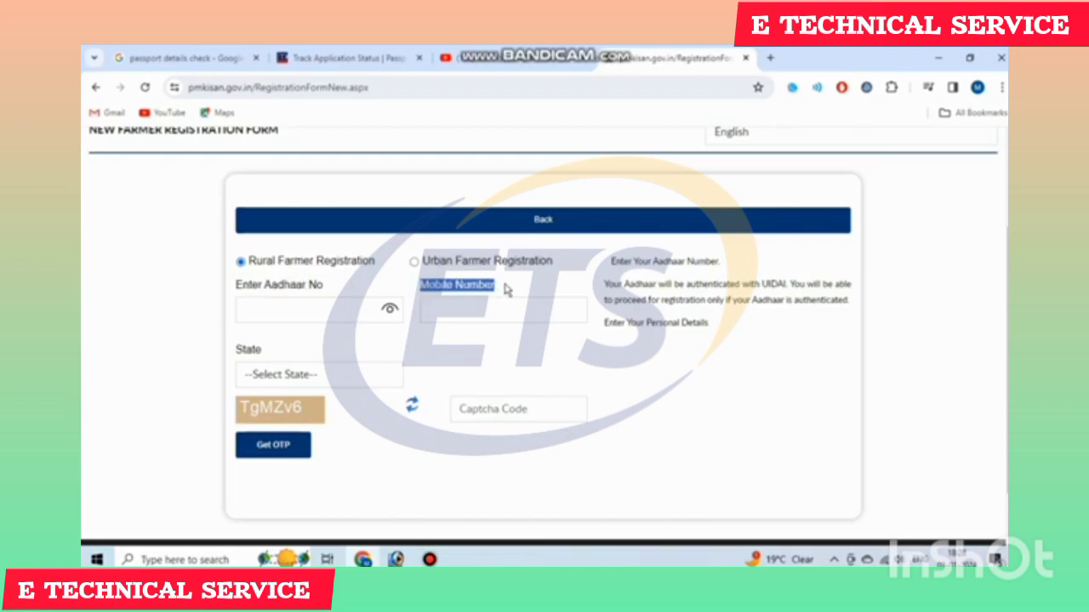
{"action": "left_click", "coordinate": [507, 290]}
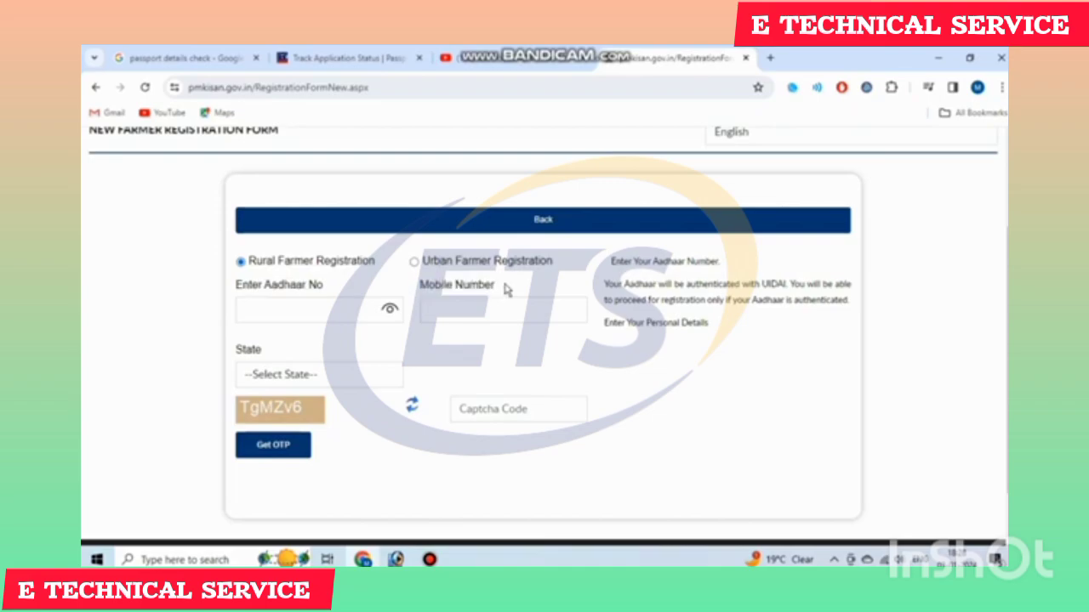
Choose WEST BENGAL as the state for the new farmer registration
{"action": "double_click", "coordinate": [251, 354]}
{"action": "left_click", "coordinate": [289, 371]}
{"action": "scroll", "coordinate": [357, 287], "scroll_direction": "down", "scroll_amount": 3}
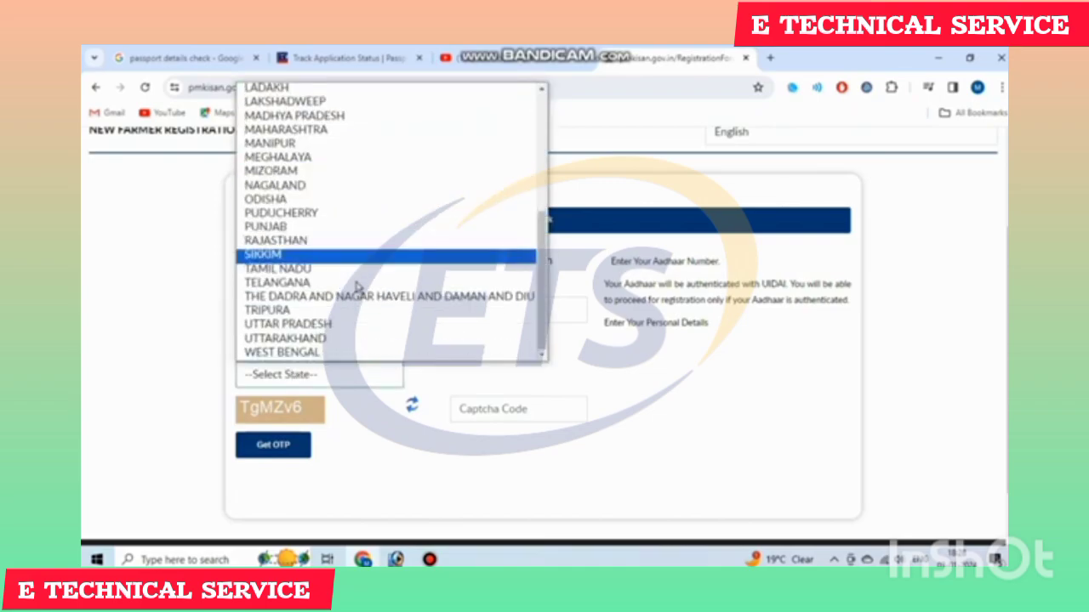
{"action": "left_click", "coordinate": [340, 352]}
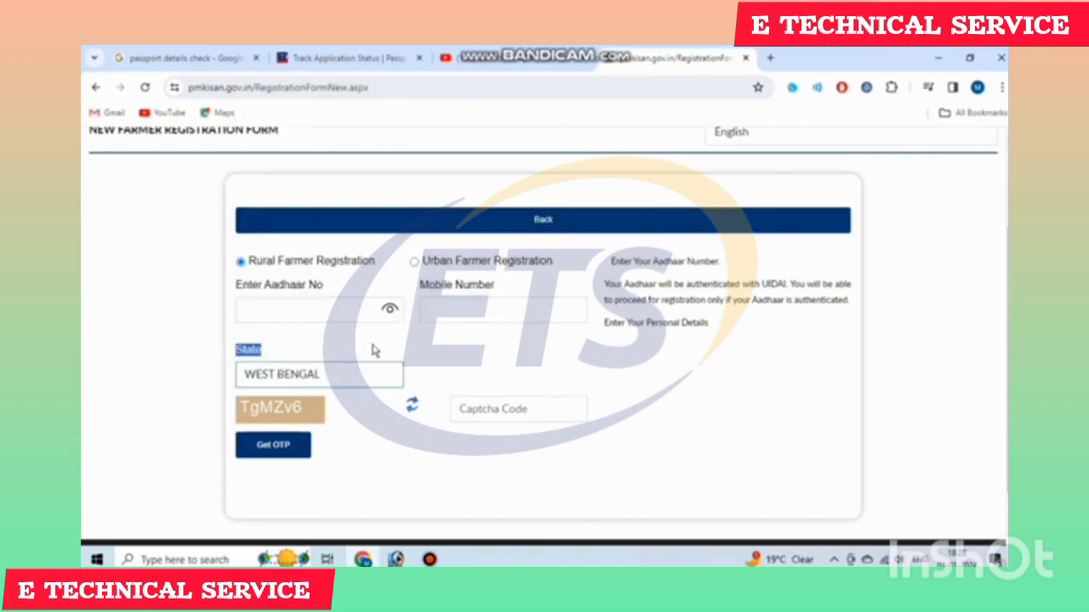
{"action": "left_click", "coordinate": [406, 370]}
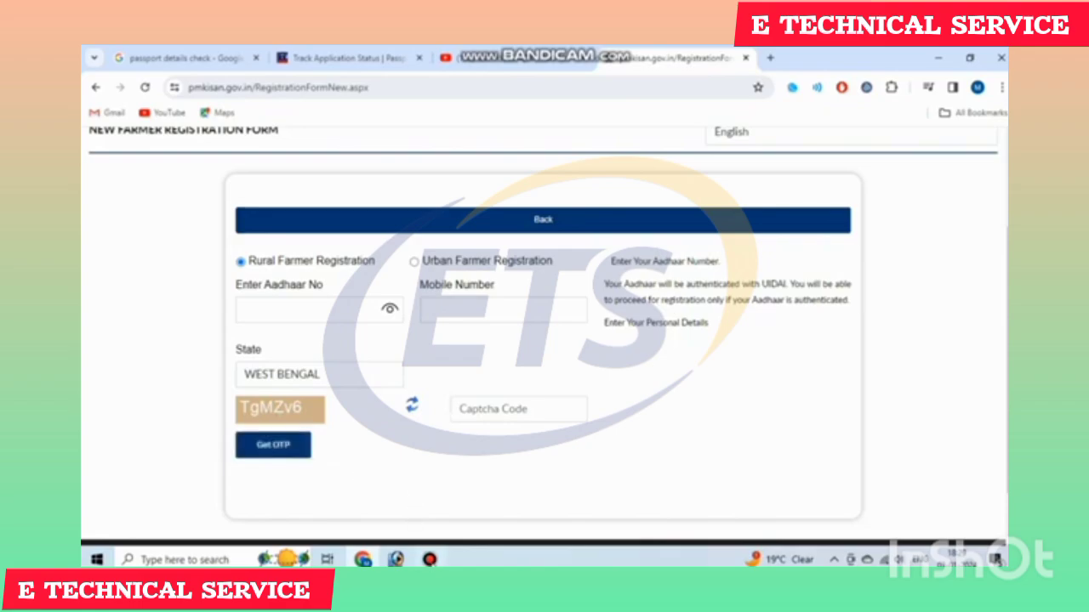
{"action": "mouse_move", "coordinate": [429, 559]}
{"action": "left_click", "coordinate": [457, 498]}
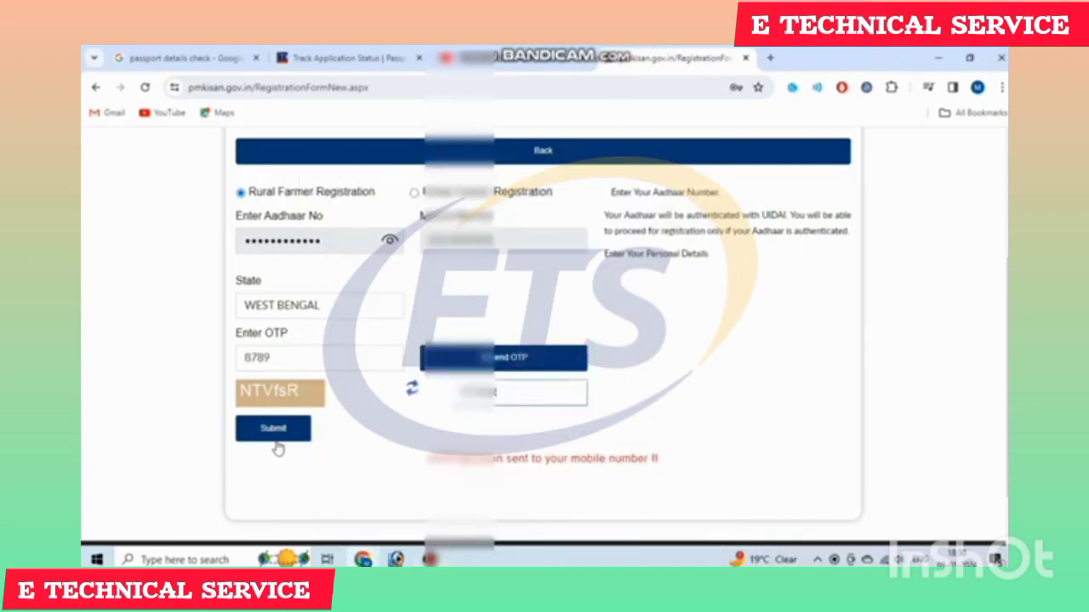
Submit the mobile OTP and captcha, and activate the Aadhaar registered mobile OTP field
{"action": "left_click", "coordinate": [277, 435]}
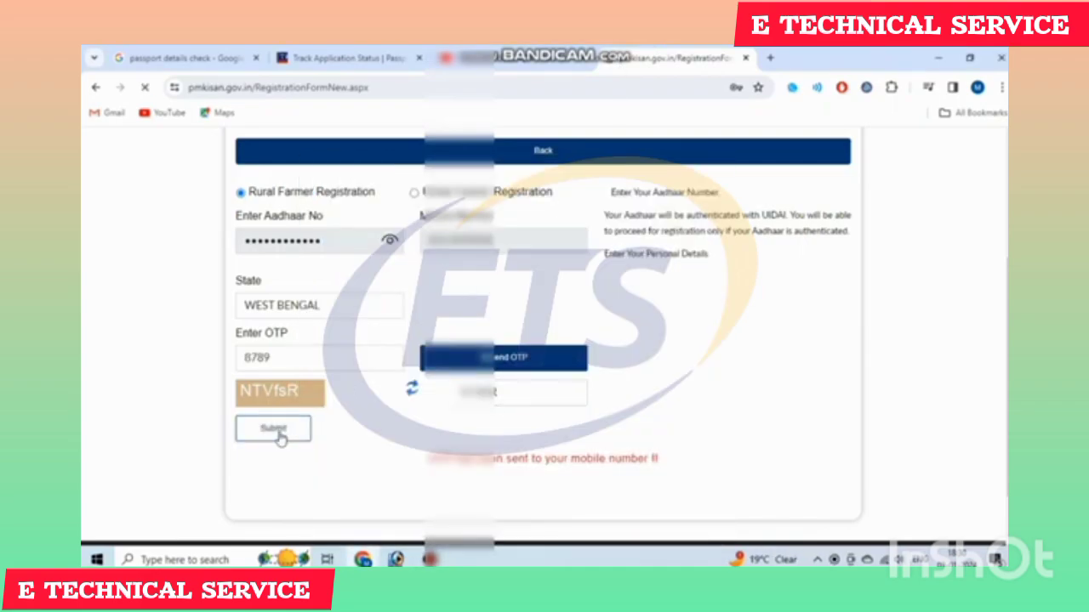
{"action": "scroll", "coordinate": [383, 427], "scroll_direction": "down", "scroll_amount": 3}
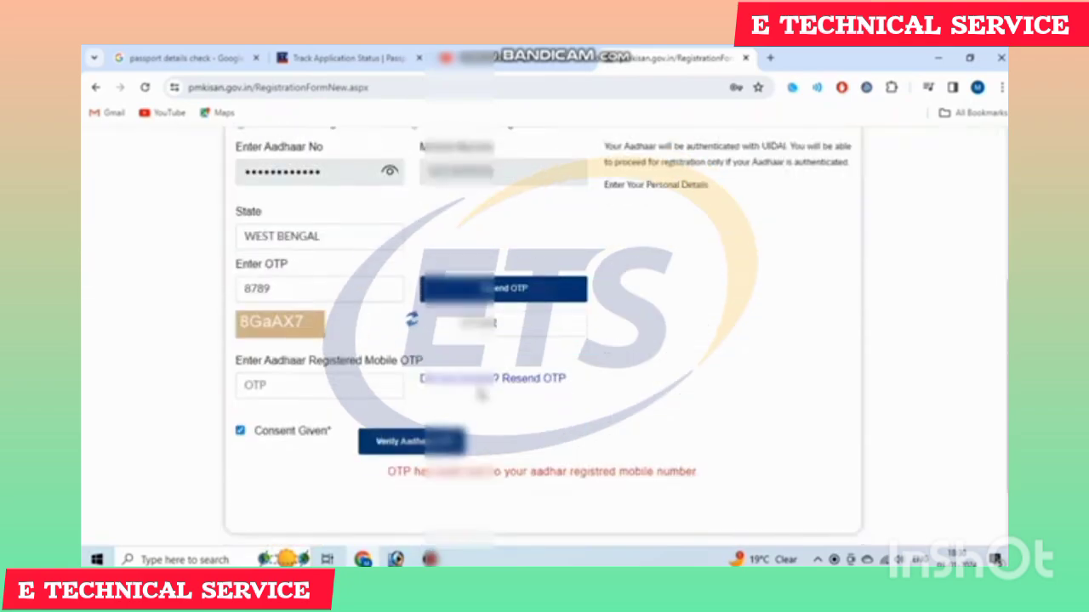
{"action": "left_click", "coordinate": [317, 384]}
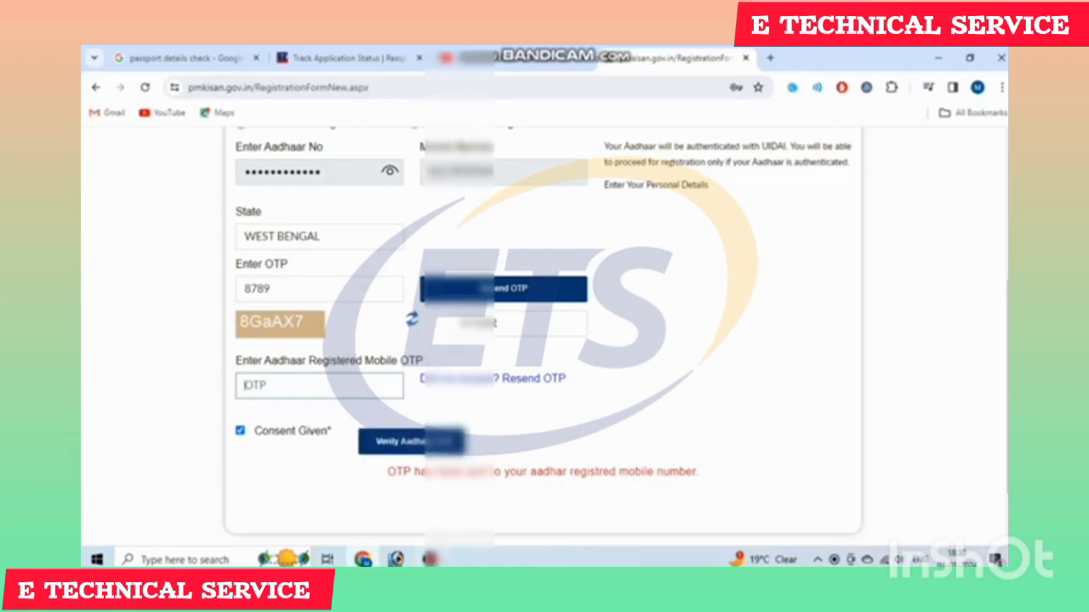
{"action": "left_click", "coordinate": [430, 559]}
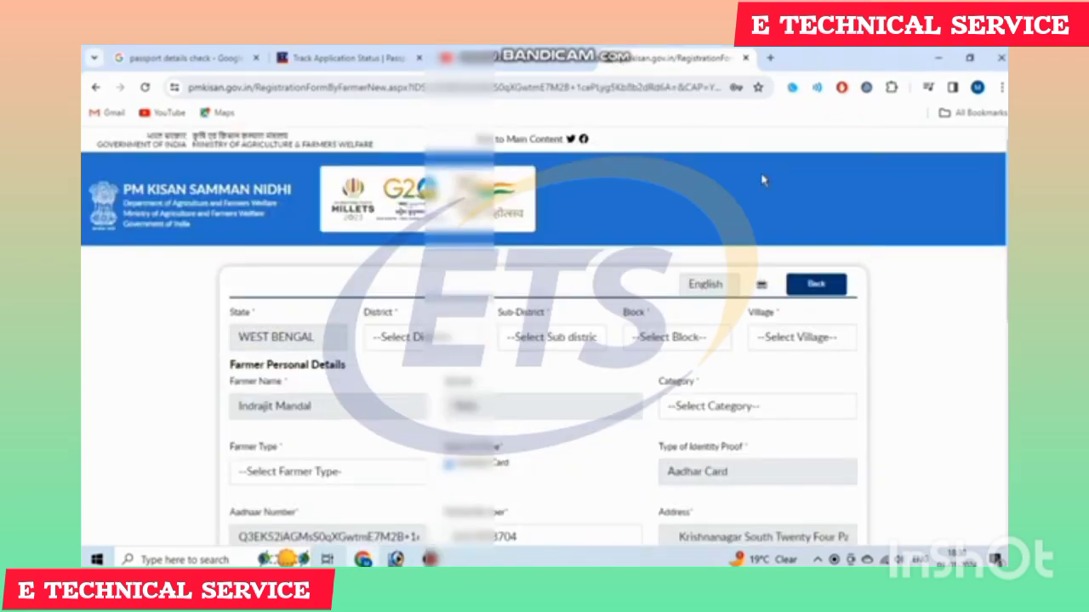
Set the district to 24 PARAGANAS SOUTH in the farmer details form
{"action": "scroll", "coordinate": [851, 332], "scroll_direction": "down", "scroll_amount": 6}
{"action": "scroll", "coordinate": [855, 380], "scroll_direction": "up", "scroll_amount": 5}
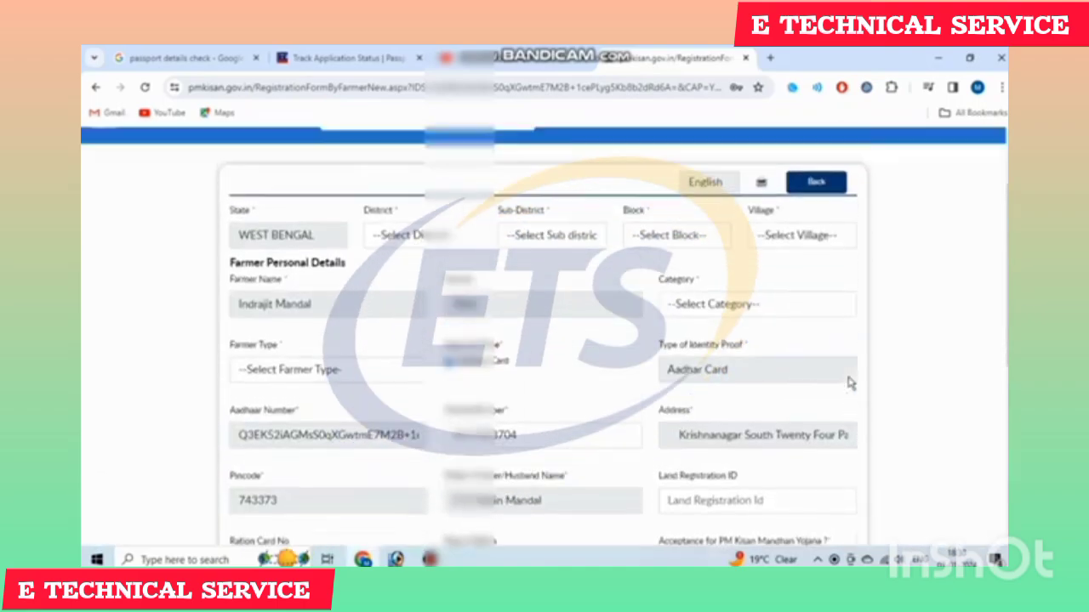
{"action": "scroll", "coordinate": [852, 383], "scroll_direction": "up", "scroll_amount": 2}
{"action": "scroll", "coordinate": [875, 380], "scroll_direction": "down", "scroll_amount": 1}
{"action": "left_click_drag", "start_coordinate": [230, 240], "coordinate": [258, 238]}
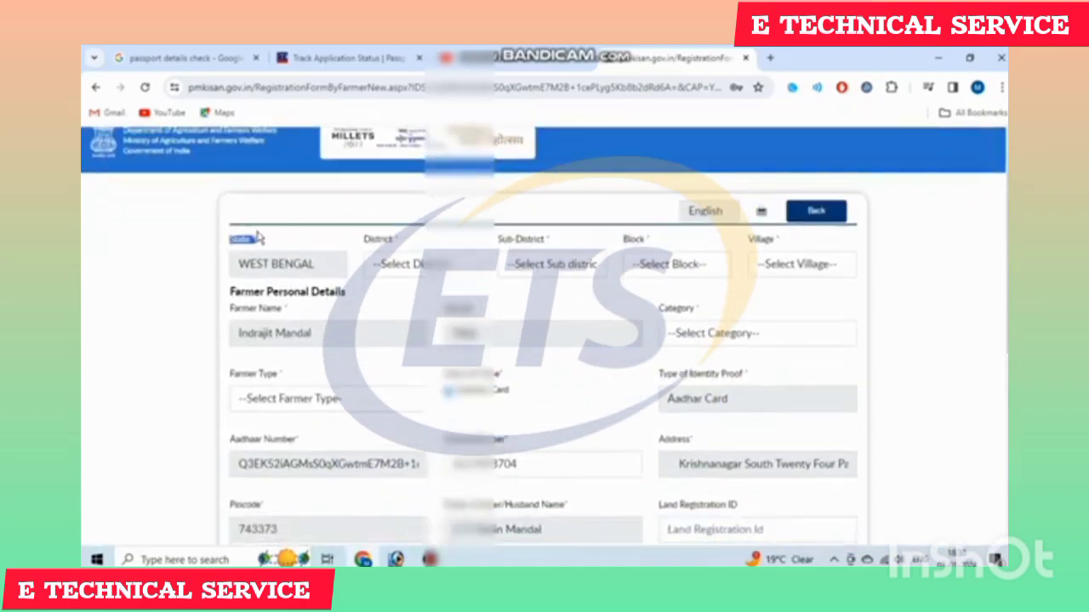
{"action": "double_click", "coordinate": [378, 239]}
{"action": "left_click", "coordinate": [414, 263]}
{"action": "scroll", "coordinate": [417, 323], "scroll_direction": "down", "scroll_amount": 2}
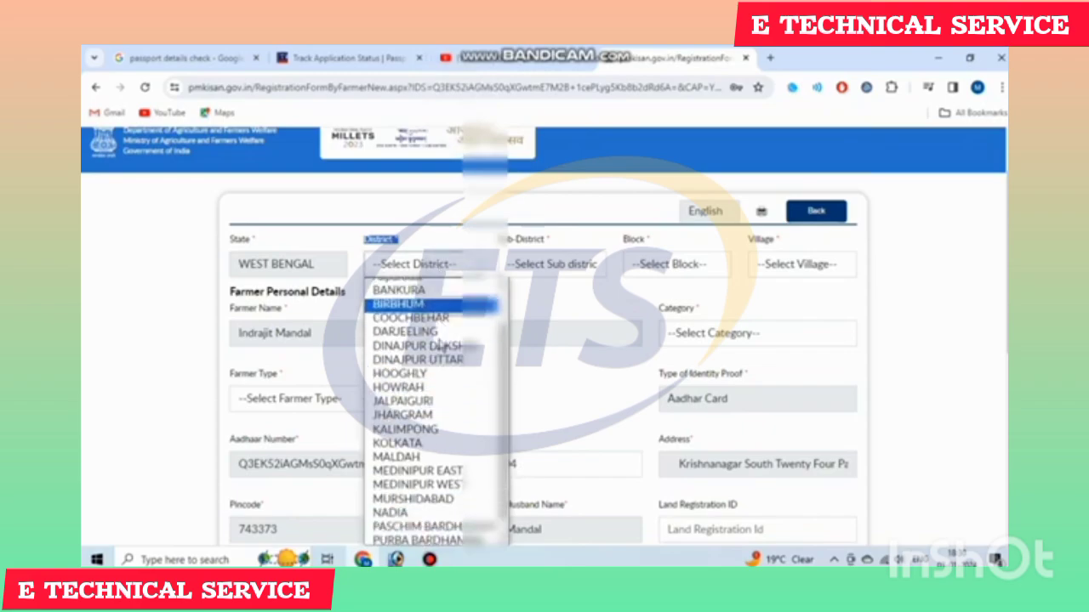
{"action": "scroll", "coordinate": [453, 348], "scroll_direction": "up", "scroll_amount": 2}
{"action": "left_click", "coordinate": [463, 311]}
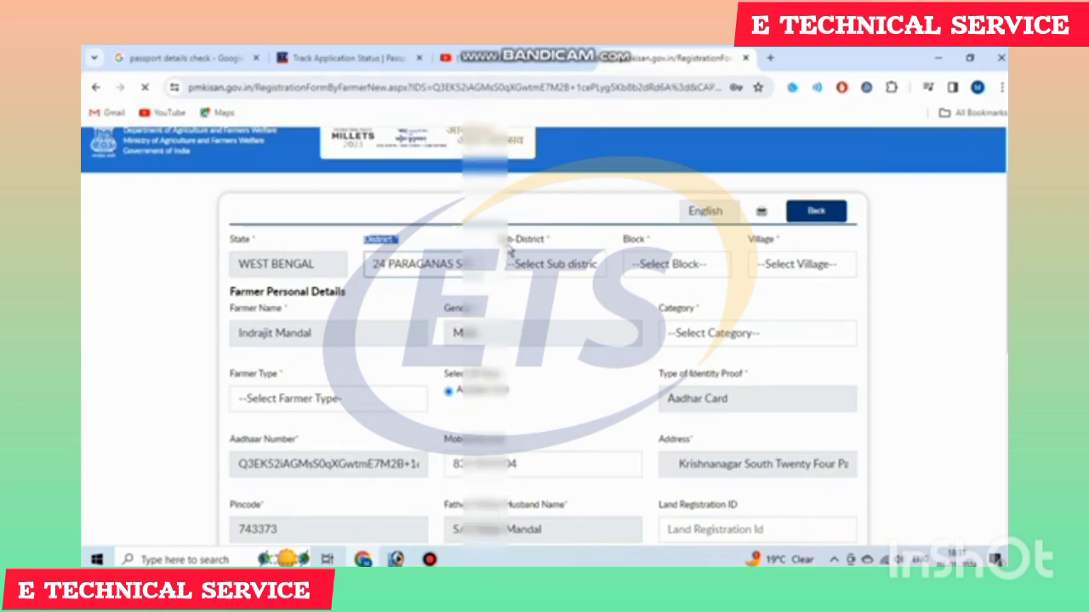
Check the Sub-District and Block selection lists for the chosen district
{"action": "left_click", "coordinate": [545, 266]}
{"action": "left_click", "coordinate": [566, 251]}
{"action": "left_click_drag", "start_coordinate": [620, 246], "coordinate": [664, 255]}
{"action": "left_click", "coordinate": [668, 255]}
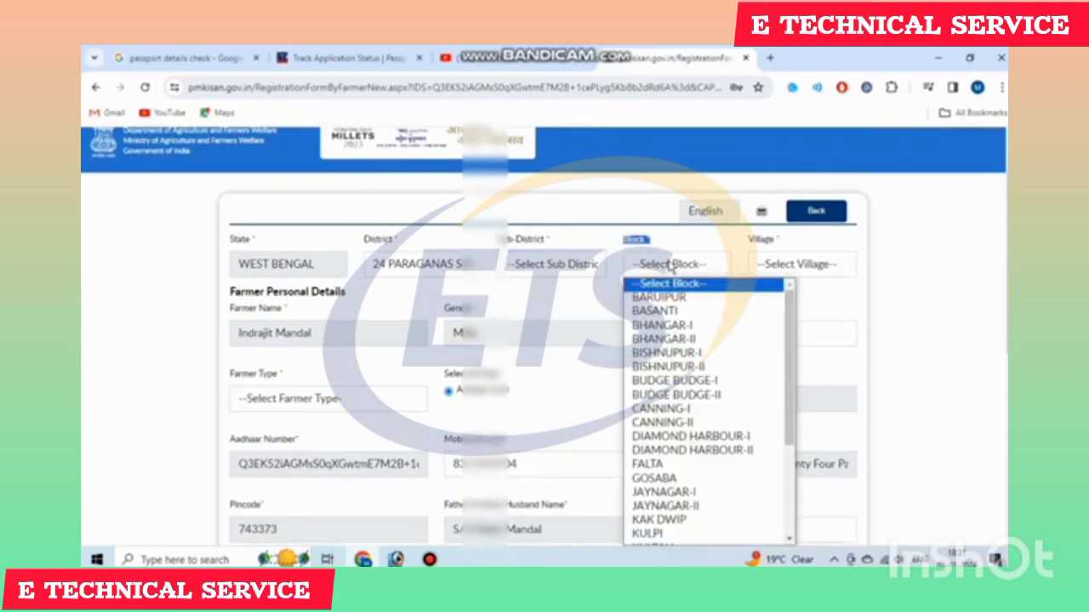
{"action": "left_click", "coordinate": [674, 253]}
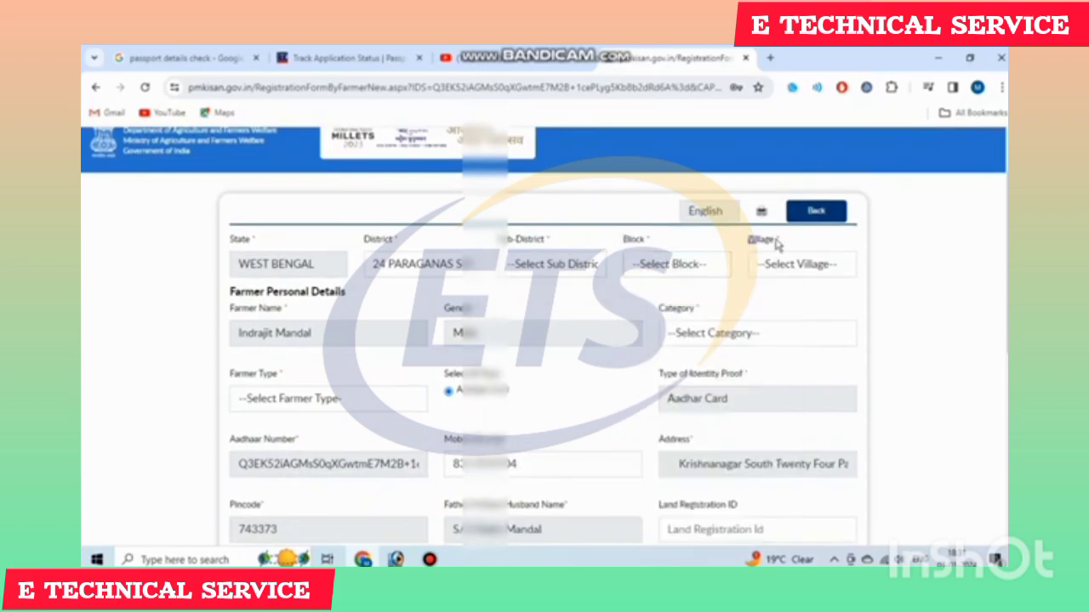
Check the Village selection list and the prefilled Farmer Name and Gender fields
{"action": "left_click", "coordinate": [800, 265]}
{"action": "left_click", "coordinate": [893, 286]}
{"action": "left_click_drag", "start_coordinate": [231, 312], "coordinate": [290, 302]}
{"action": "left_click", "coordinate": [304, 335]}
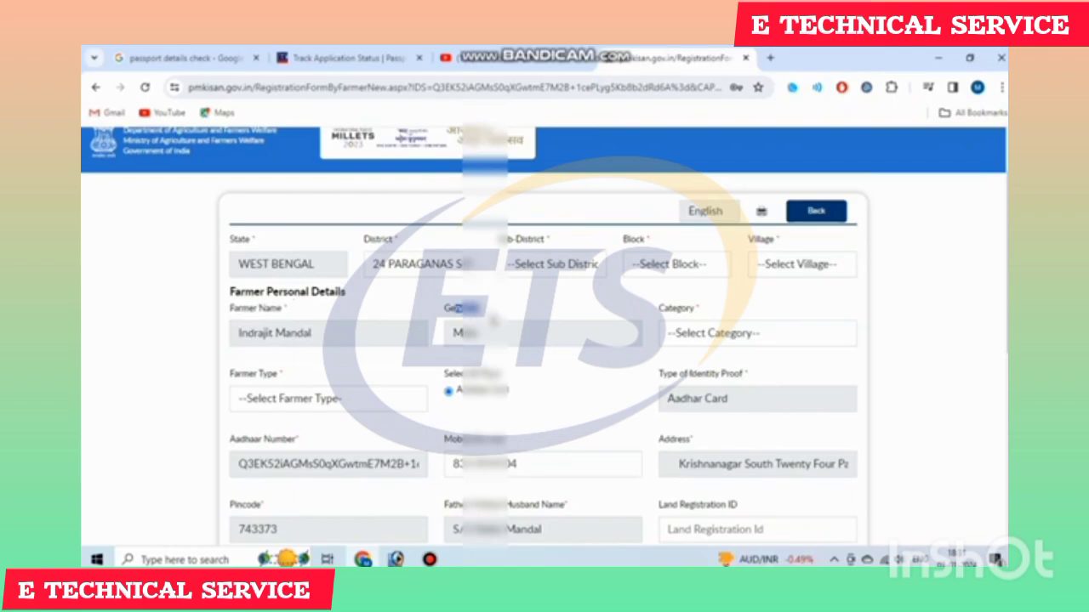
Set the farmer's category to General/Others and the farmer type to others
{"action": "left_click_drag", "start_coordinate": [677, 314], "coordinate": [743, 328]}
{"action": "left_click", "coordinate": [744, 330]}
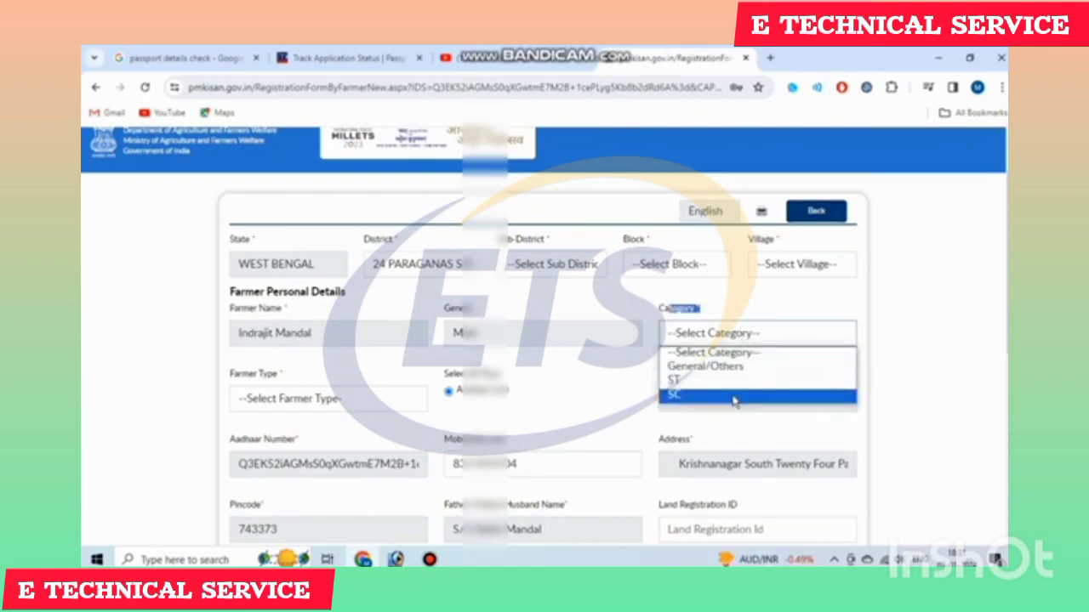
{"action": "left_click", "coordinate": [728, 368]}
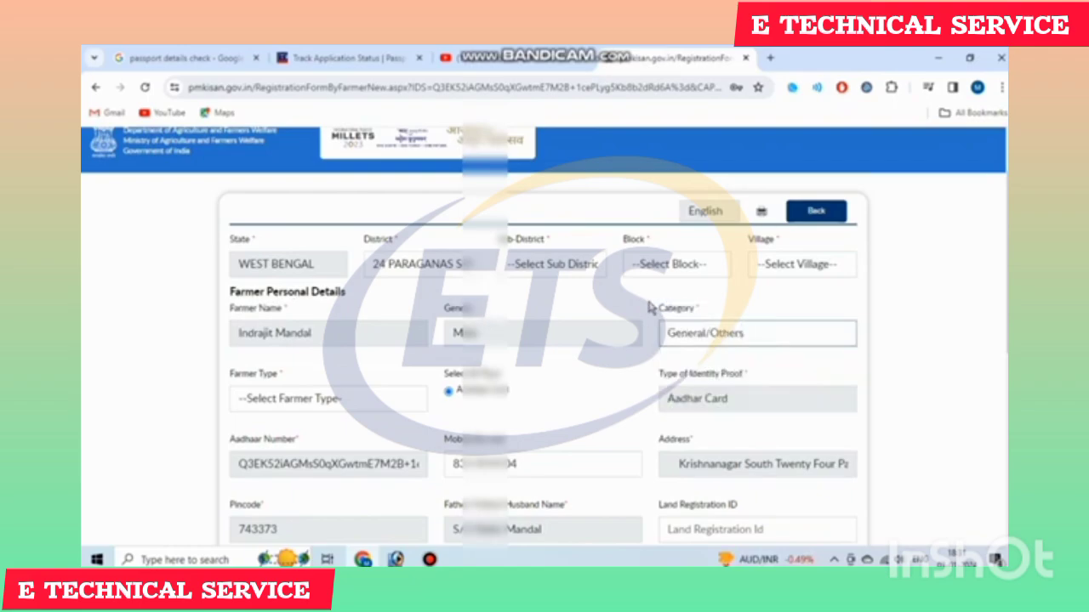
{"action": "mouse_move", "coordinate": [234, 368]}
{"action": "left_mouse_down"}
{"action": "mouse_move", "coordinate": [307, 370]}
{"action": "mouse_move", "coordinate": [240, 376]}
{"action": "left_mouse_up"}
{"action": "left_click", "coordinate": [289, 397]}
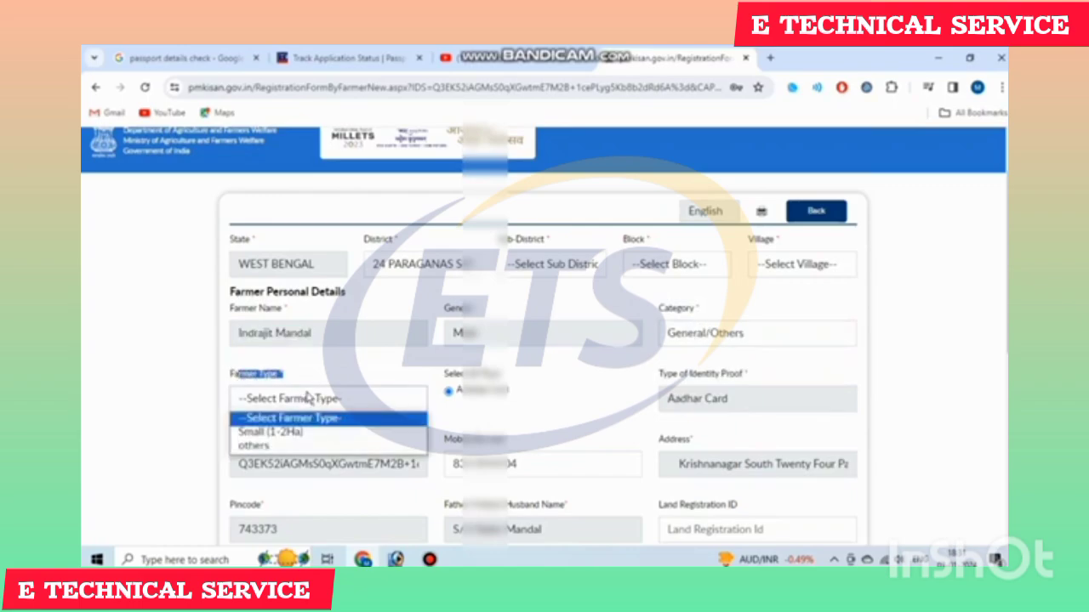
{"action": "left_click", "coordinate": [293, 448]}
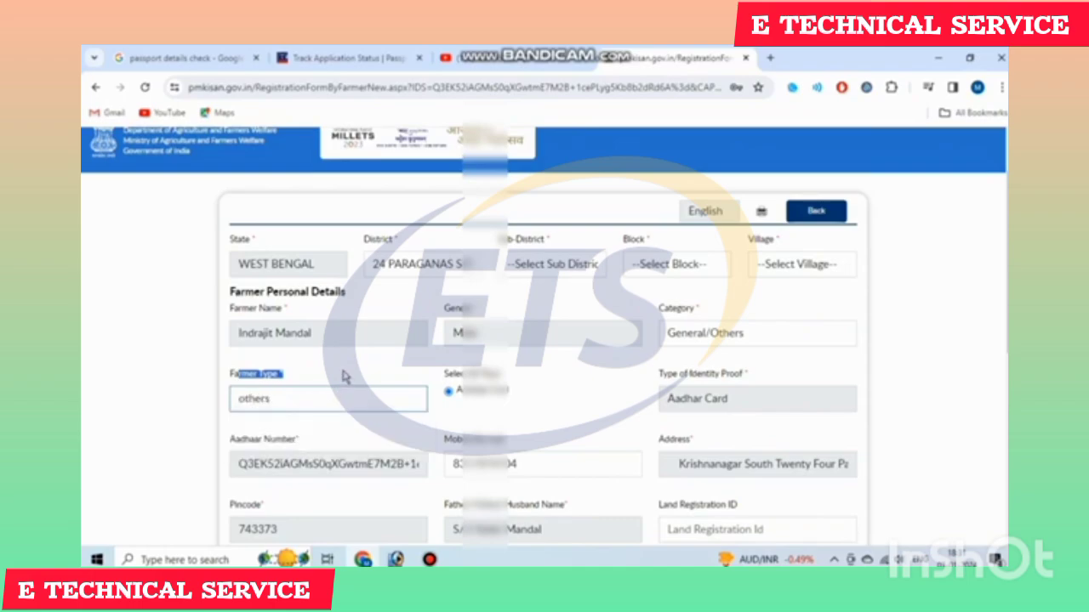
{"action": "left_click", "coordinate": [345, 377]}
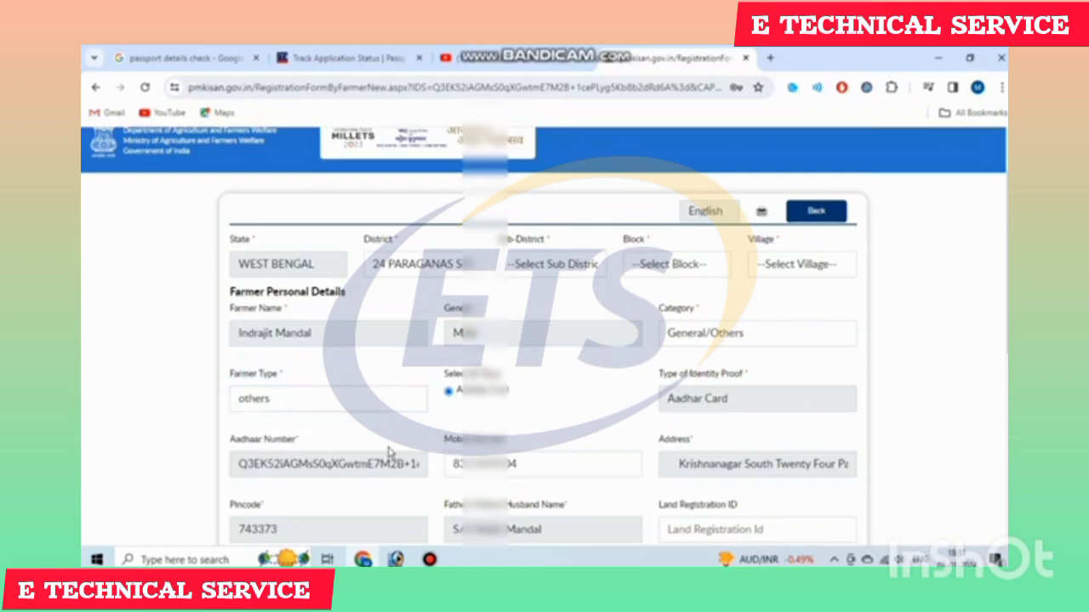
Review the remaining farmer personal details, including the Land Registration ID and Ration Card No fields
{"action": "scroll", "coordinate": [544, 425], "scroll_direction": "down", "scroll_amount": 1}
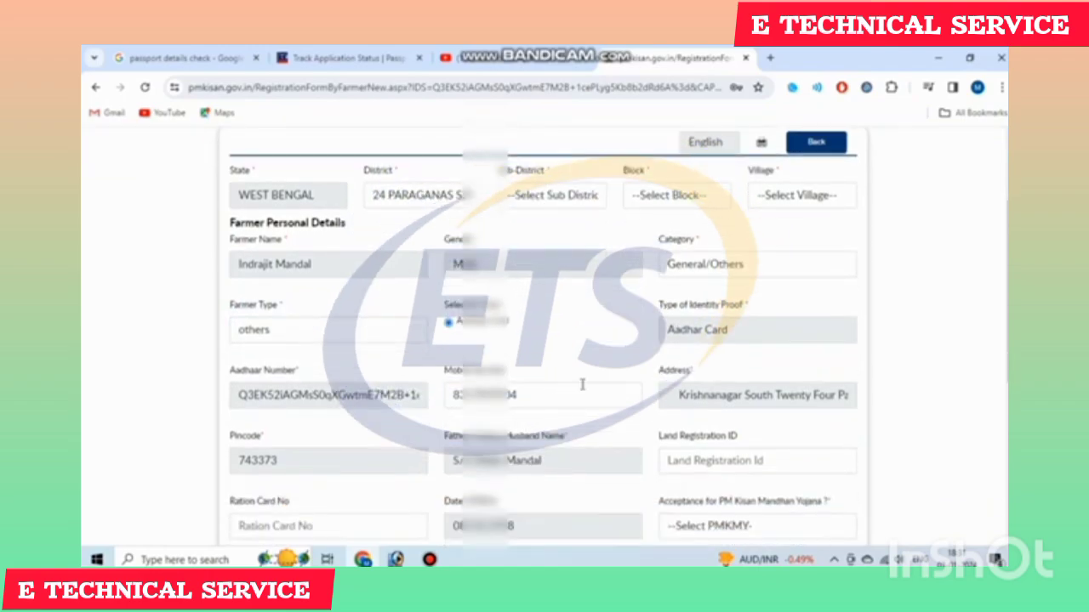
{"action": "scroll", "coordinate": [544, 391], "scroll_direction": "down", "scroll_amount": 1}
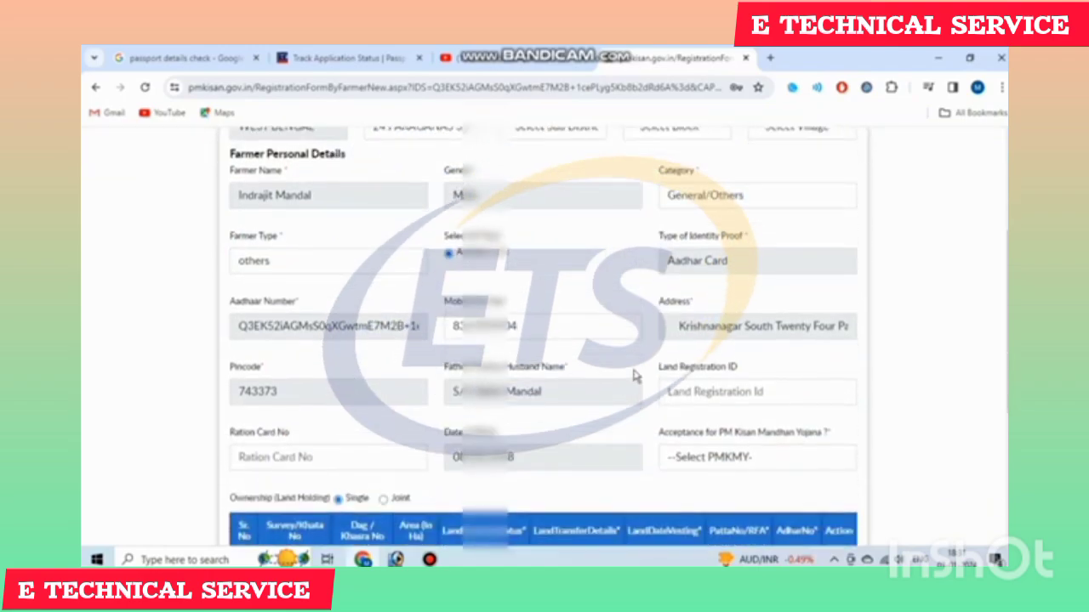
{"action": "scroll", "coordinate": [664, 374], "scroll_direction": "down", "scroll_amount": 1}
{"action": "left_click_drag", "start_coordinate": [661, 299], "coordinate": [737, 300]}
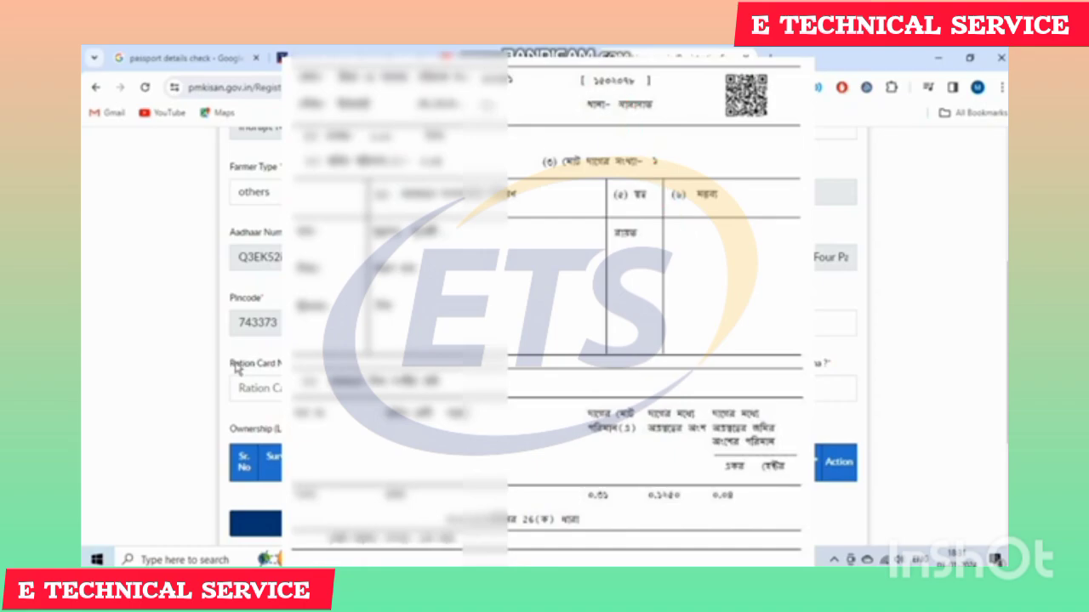
{"action": "left_click_drag", "start_coordinate": [232, 366], "coordinate": [296, 369]}
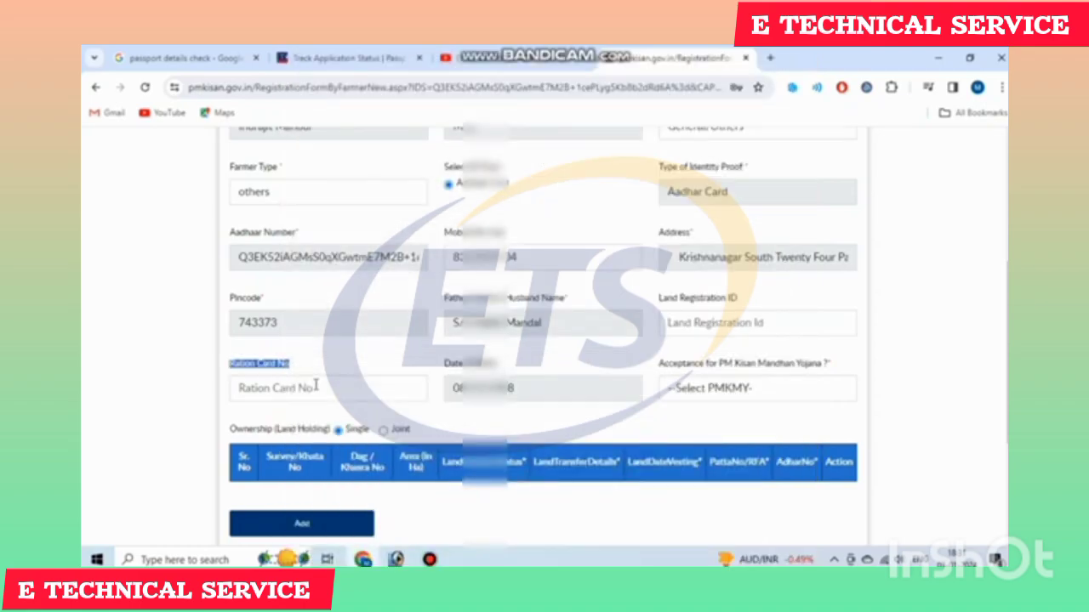
{"action": "left_click", "coordinate": [355, 366]}
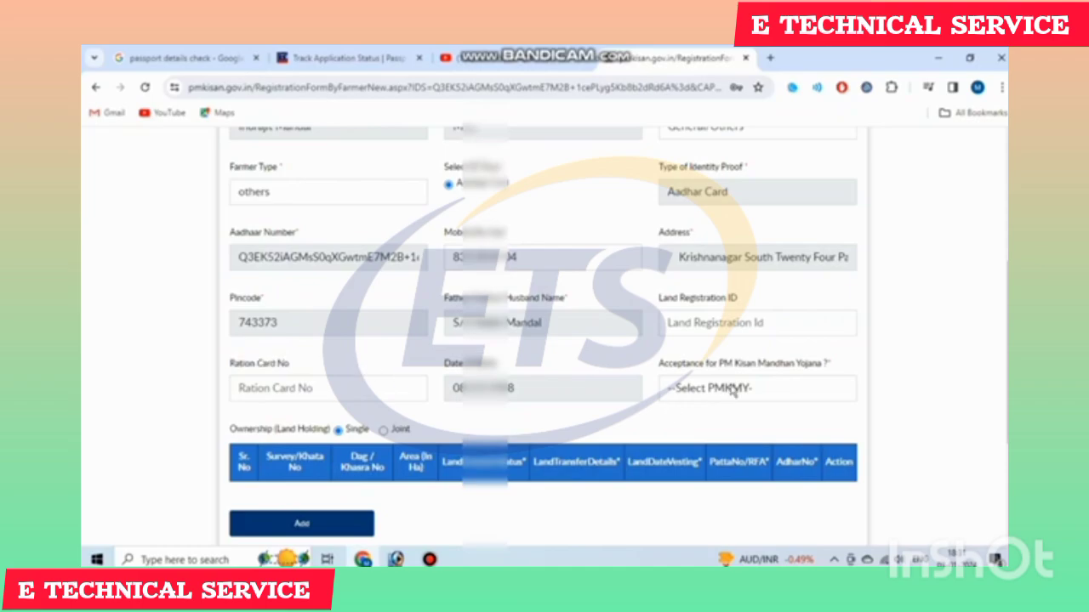
Set the acceptance for PM Kisan Mandhan Yojana to No
{"action": "left_click_drag", "start_coordinate": [715, 366], "coordinate": [812, 366]}
{"action": "left_click", "coordinate": [798, 388]}
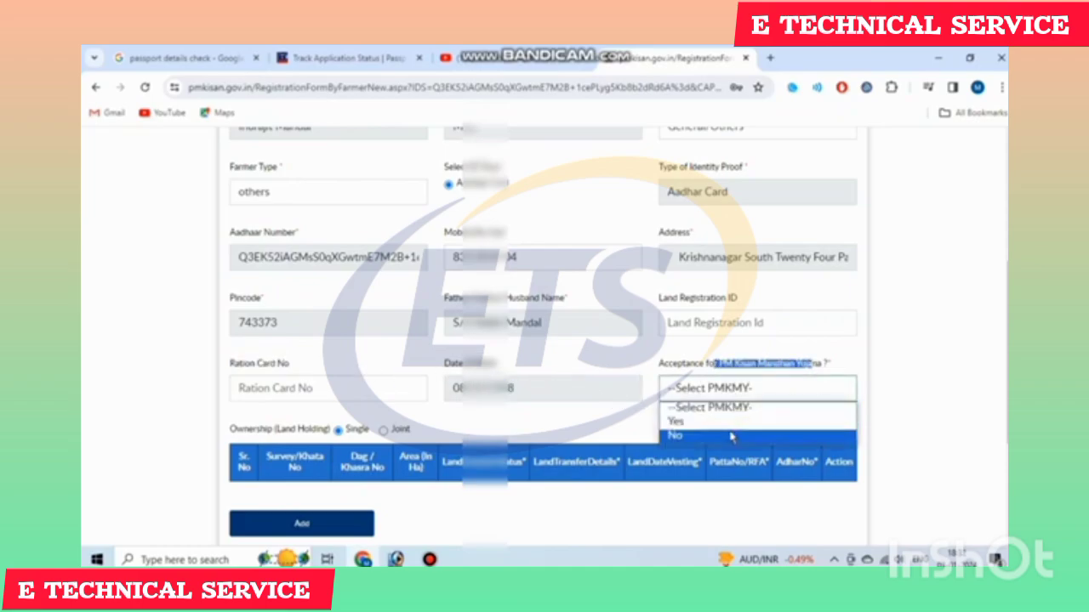
{"action": "left_click", "coordinate": [730, 436]}
{"action": "left_click", "coordinate": [585, 439]}
Review the land ownership options and open the Add Land Detail section with Single ownership
{"action": "scroll", "coordinate": [595, 430], "scroll_direction": "down", "scroll_amount": 1}
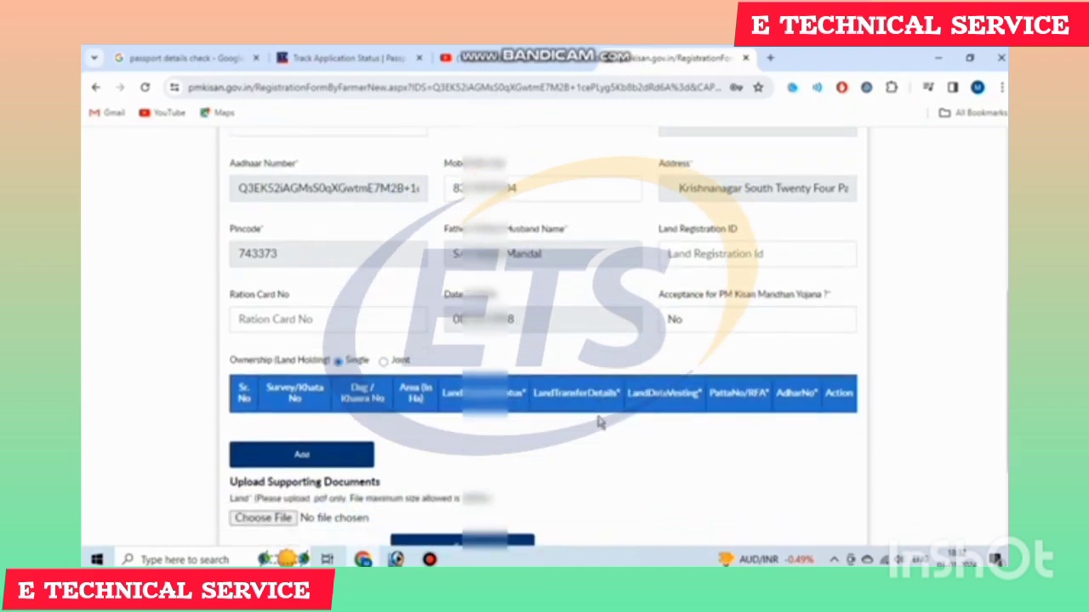
{"action": "left_click_drag", "start_coordinate": [235, 366], "coordinate": [370, 366]}
{"action": "left_click", "coordinate": [319, 366]}
{"action": "left_click", "coordinate": [401, 364]}
{"action": "left_click", "coordinate": [332, 464]}
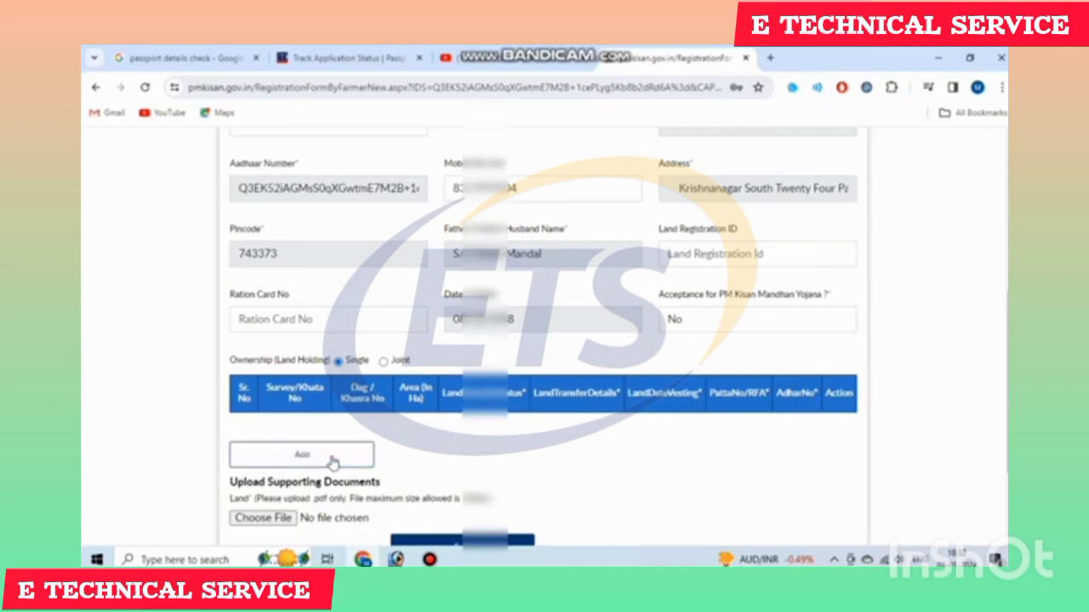
{"action": "scroll", "coordinate": [335, 464], "scroll_direction": "down", "scroll_amount": 1}
{"action": "left_click", "coordinate": [340, 397]}
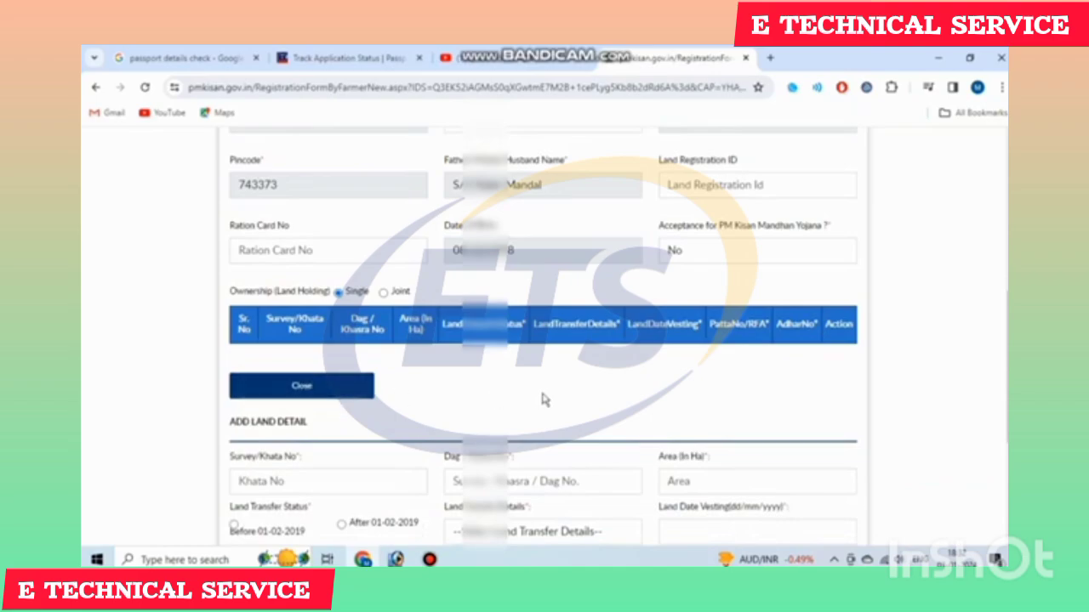
Examine the Survey/Khata No, Dag/Khasra No and Area (In Ha) fields of the land detail section
{"action": "scroll", "coordinate": [582, 420], "scroll_direction": "down", "scroll_amount": 1}
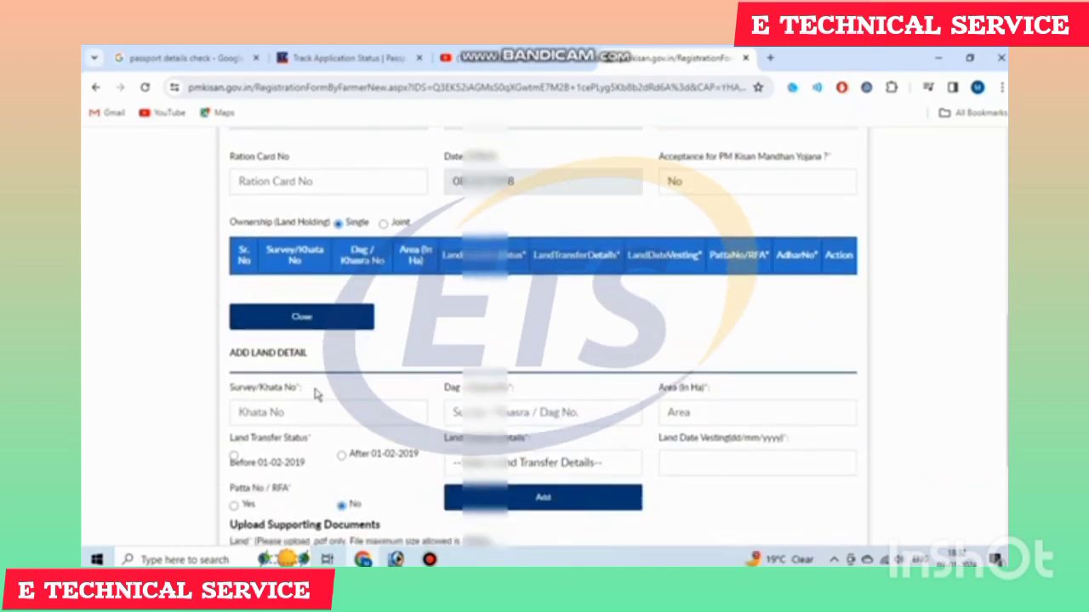
{"action": "scroll", "coordinate": [312, 389], "scroll_direction": "down", "scroll_amount": 1}
{"action": "left_click_drag", "start_coordinate": [239, 319], "coordinate": [292, 320]}
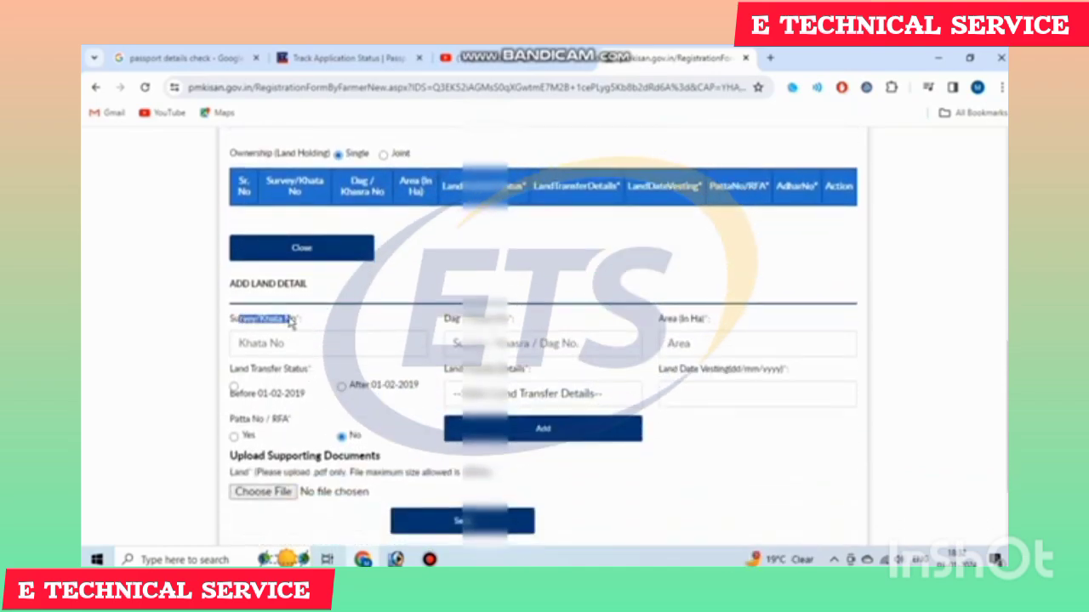
{"action": "left_click_drag", "start_coordinate": [449, 319], "coordinate": [508, 321]}
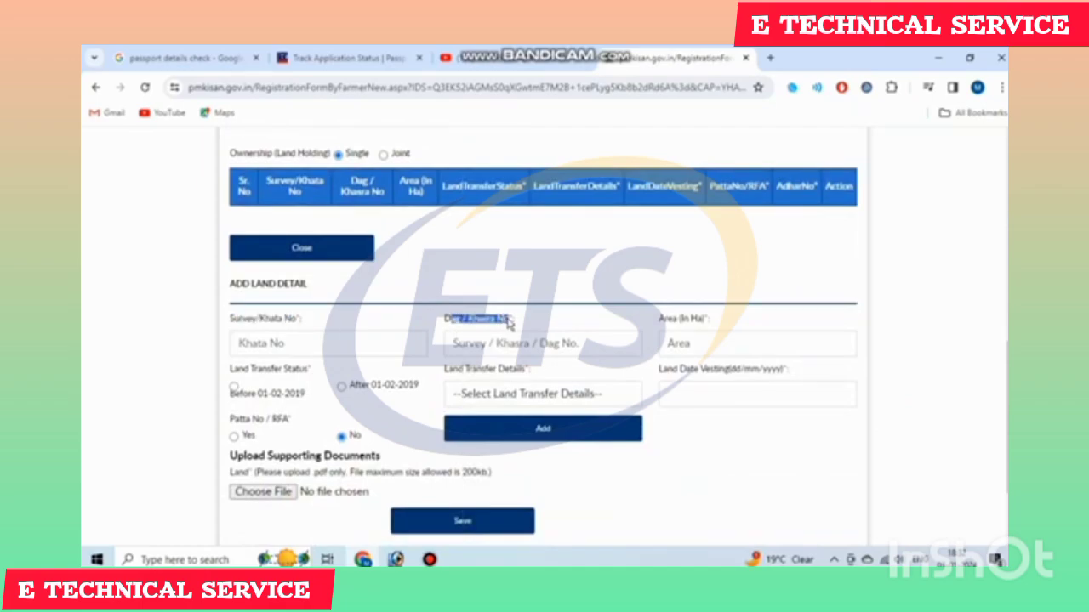
{"action": "left_click_drag", "start_coordinate": [660, 320], "coordinate": [704, 322]}
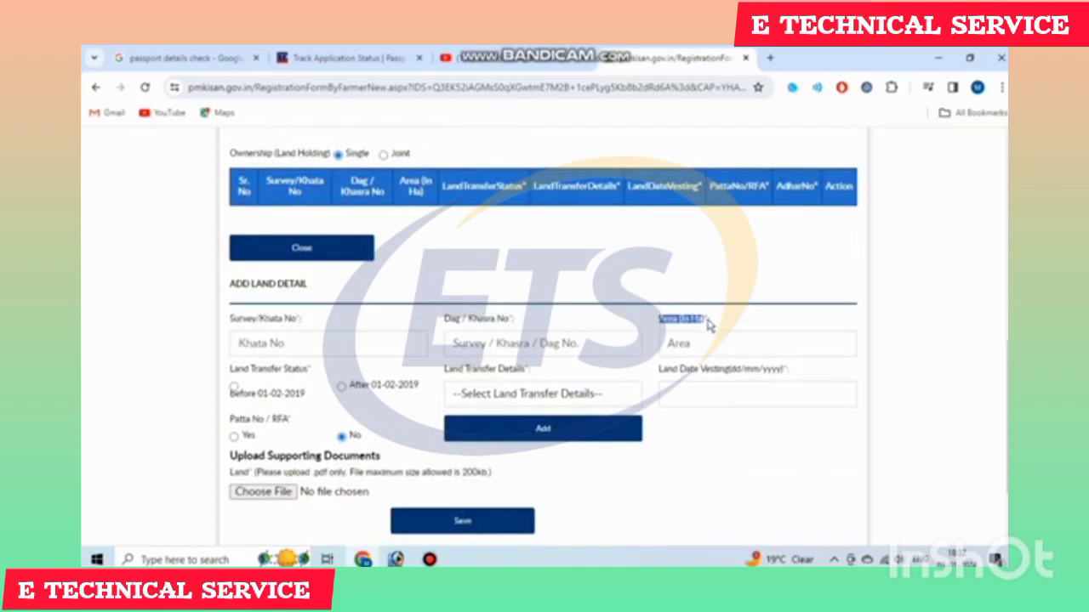
{"action": "left_click", "coordinate": [710, 326]}
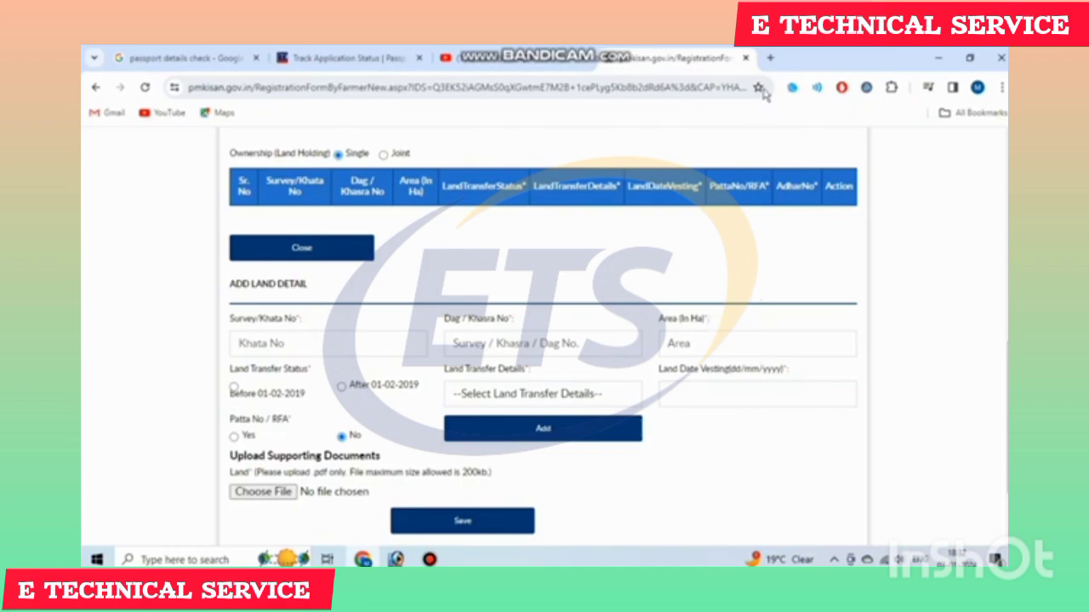
Search the web in a new tab for "acor to hactor" and open Housing.com's Convert Acre to Hectare calculator
{"action": "left_click", "coordinate": [771, 58]}
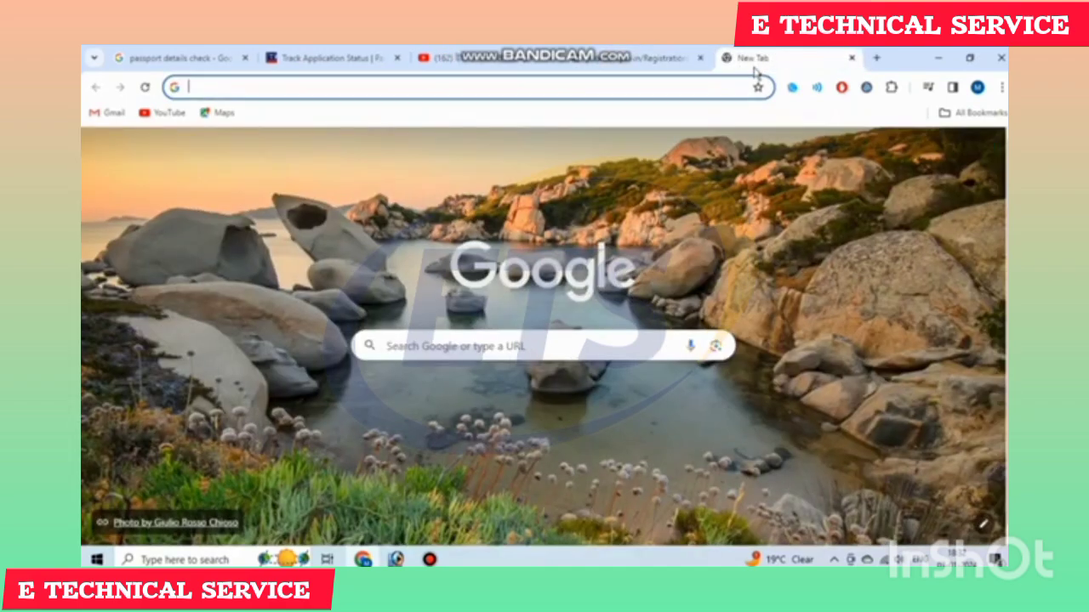
{"action": "type", "text": "ACOR"}
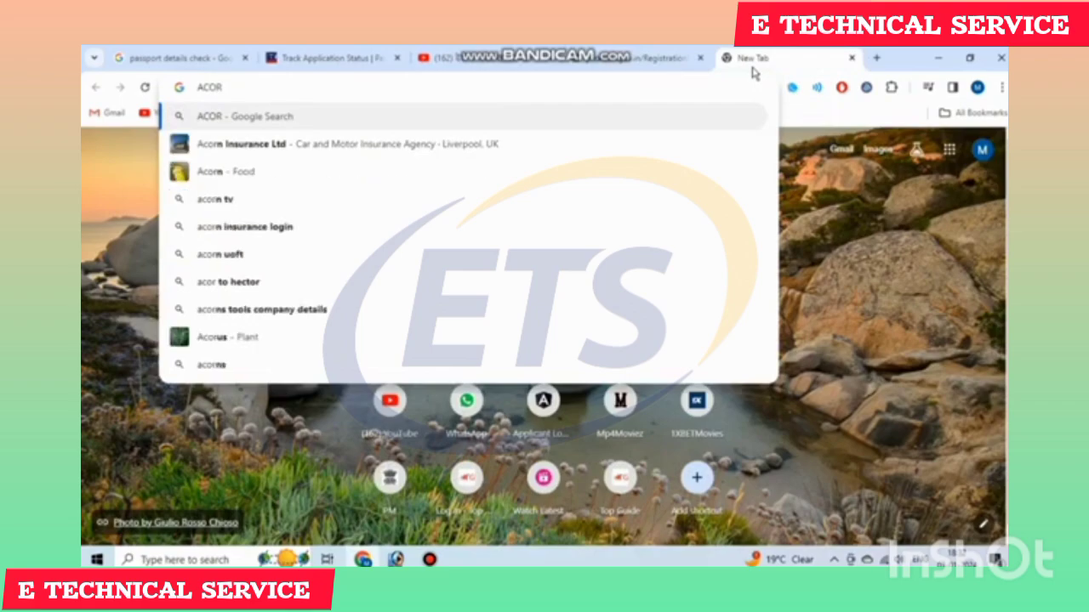
{"action": "type", "text": " TO"}
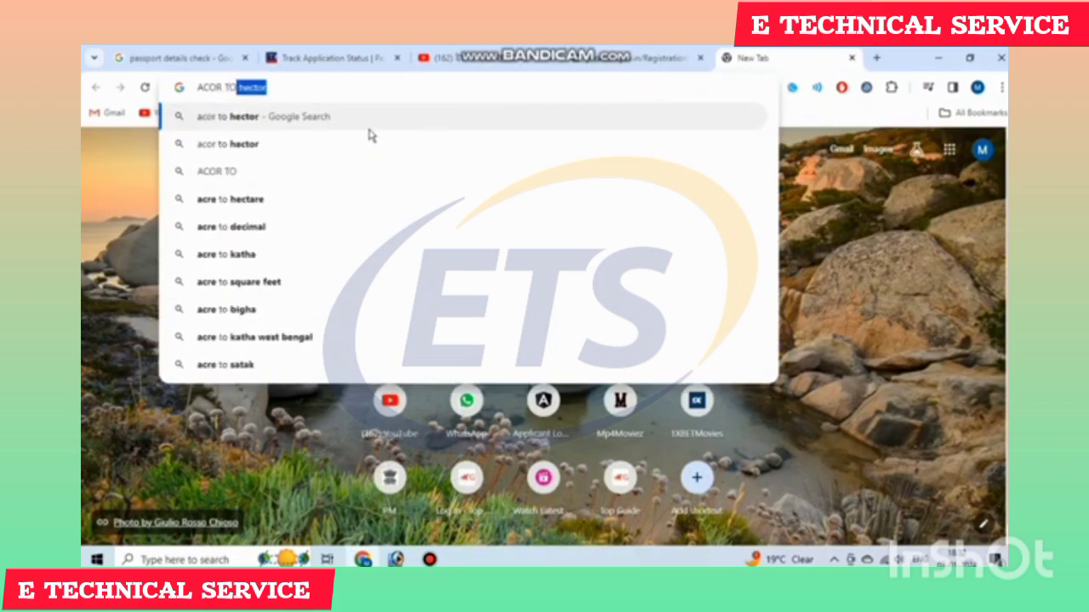
{"action": "left_click", "coordinate": [358, 145]}
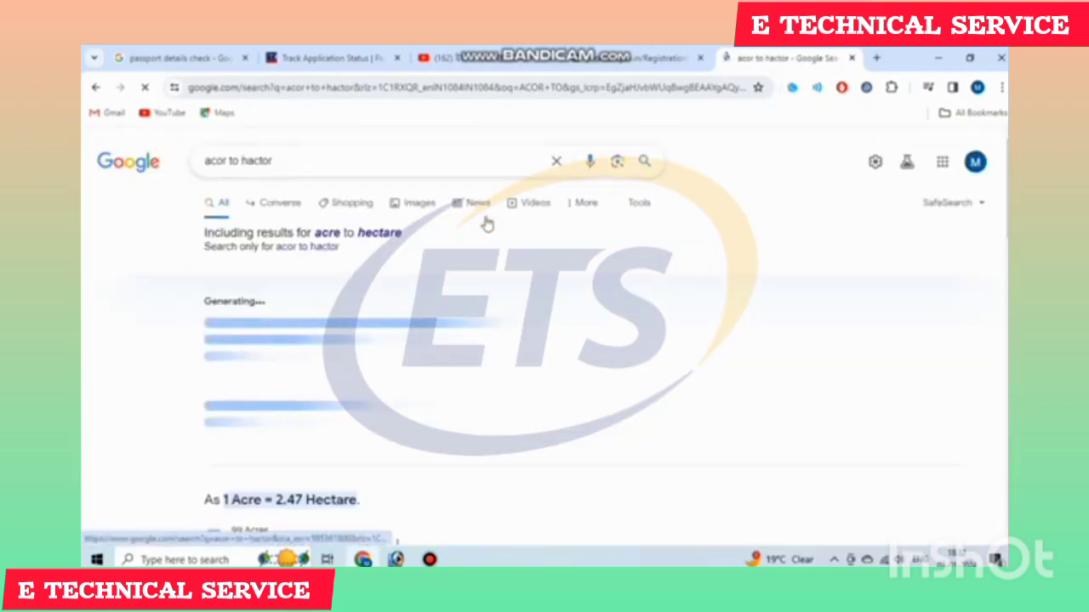
{"action": "scroll", "coordinate": [523, 268], "scroll_direction": "down", "scroll_amount": 2}
{"action": "scroll", "coordinate": [523, 268], "scroll_direction": "down", "scroll_amount": 2}
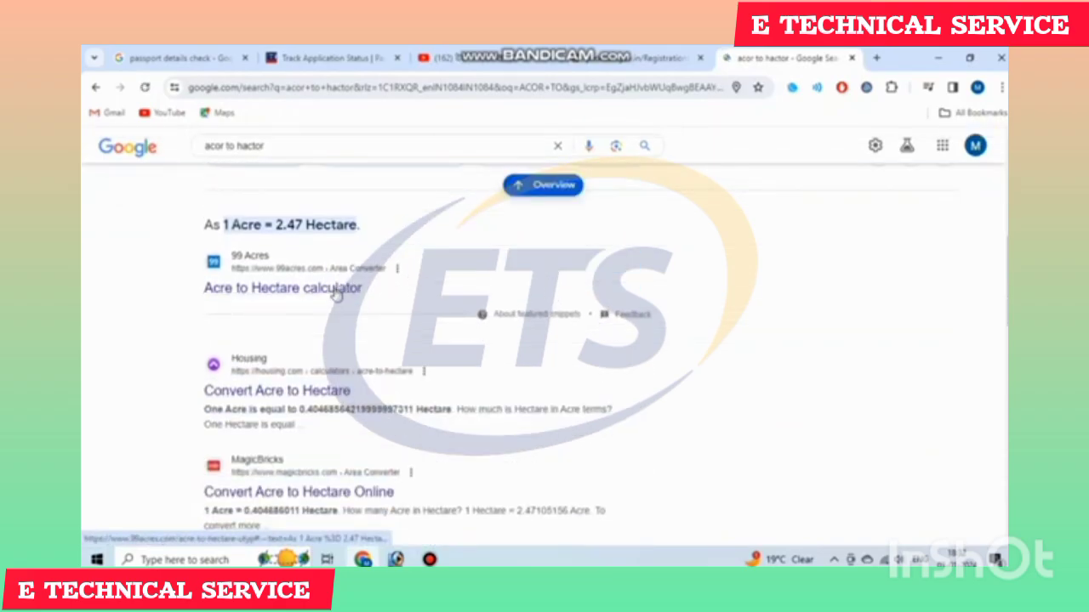
{"action": "left_click", "coordinate": [326, 391]}
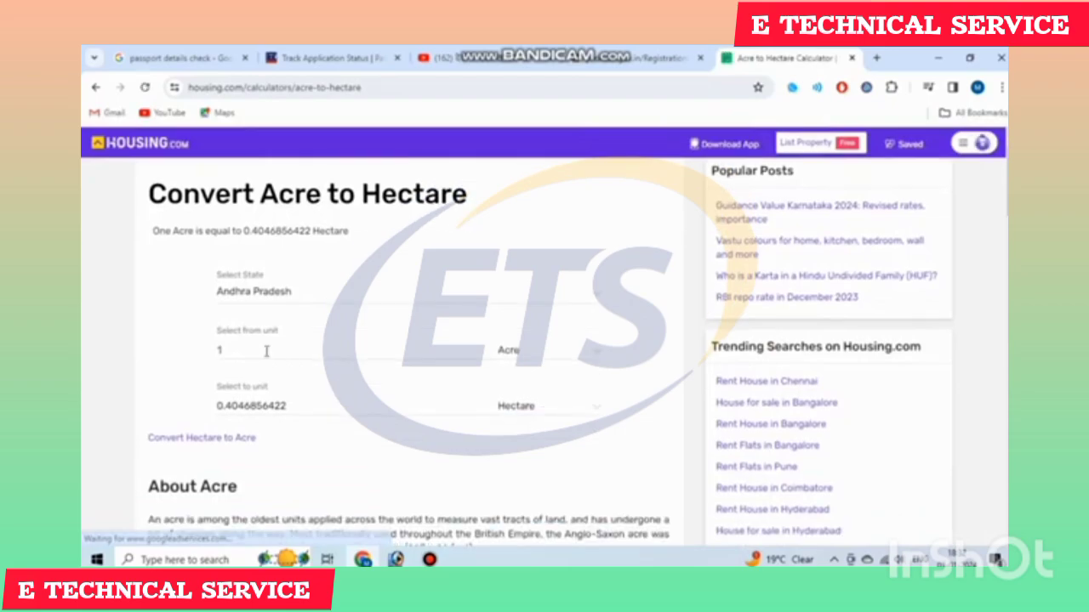
{"action": "left_click", "coordinate": [267, 352]}
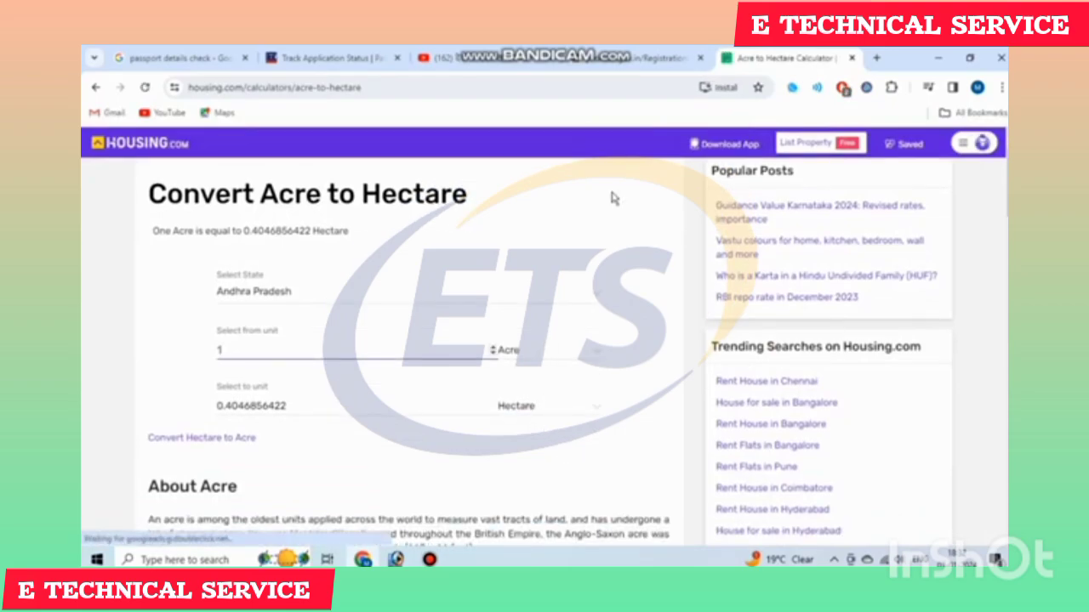
Return to the PM Kisan registration form and examine the Land Transfer Status options
{"action": "left_click", "coordinate": [627, 61]}
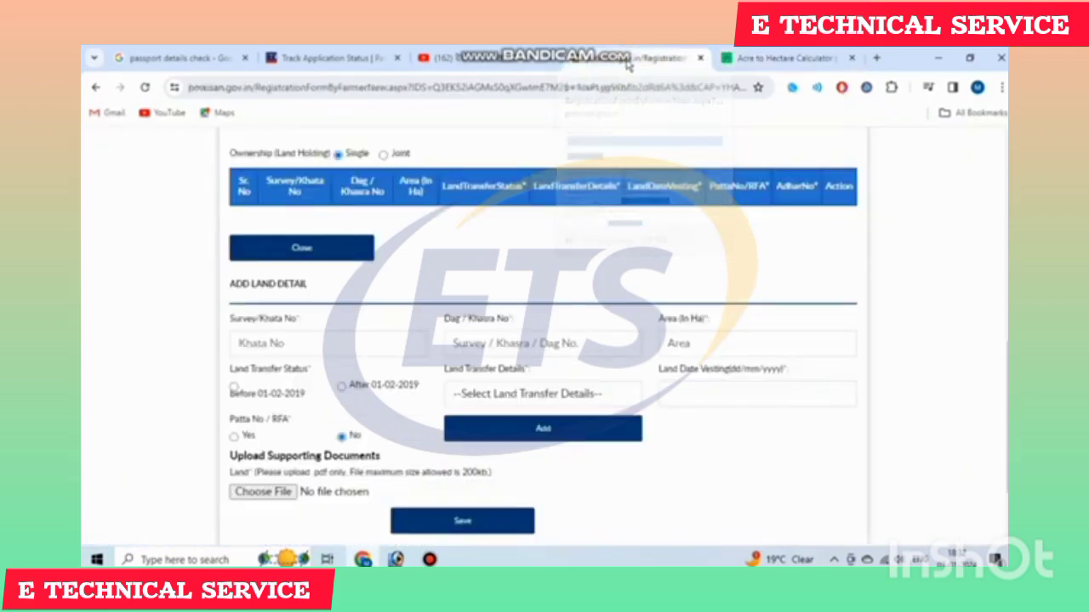
{"action": "scroll", "coordinate": [729, 338], "scroll_direction": "down", "scroll_amount": 1}
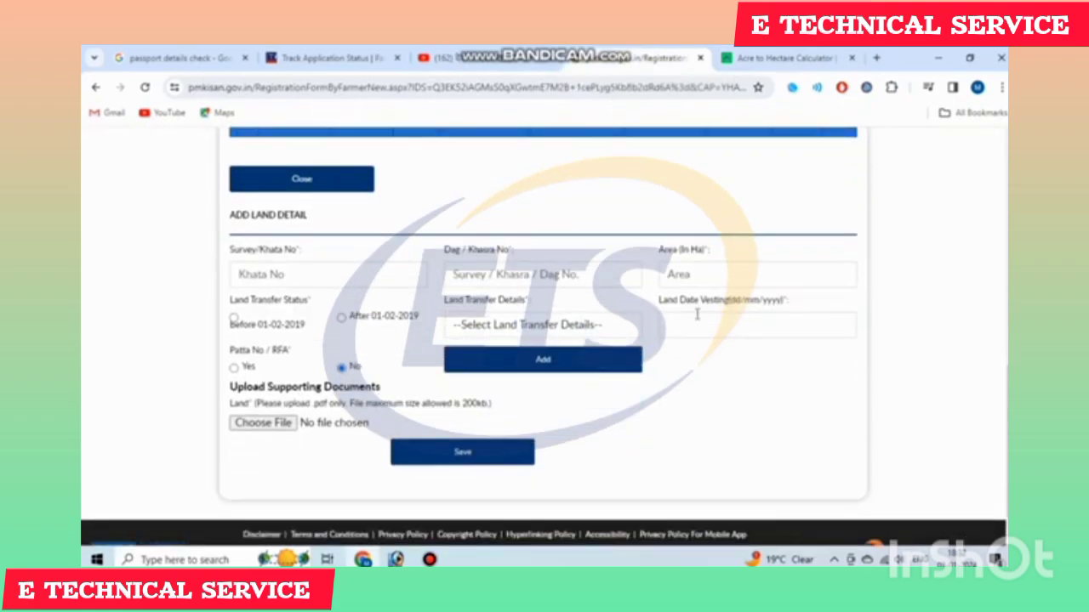
{"action": "left_click_drag", "start_coordinate": [271, 308], "coordinate": [306, 307]}
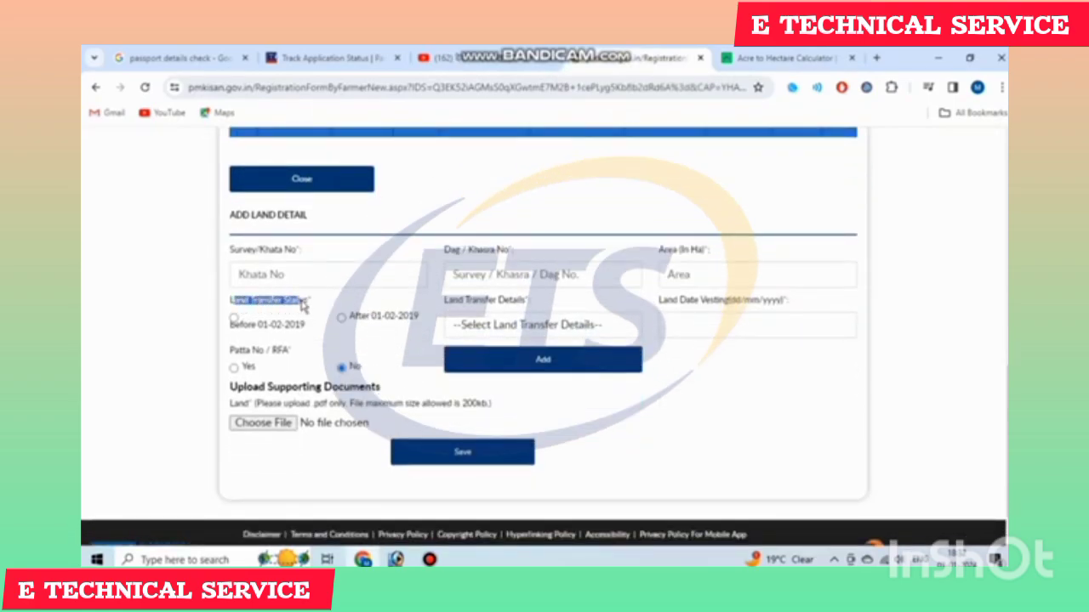
{"action": "left_click", "coordinate": [218, 306]}
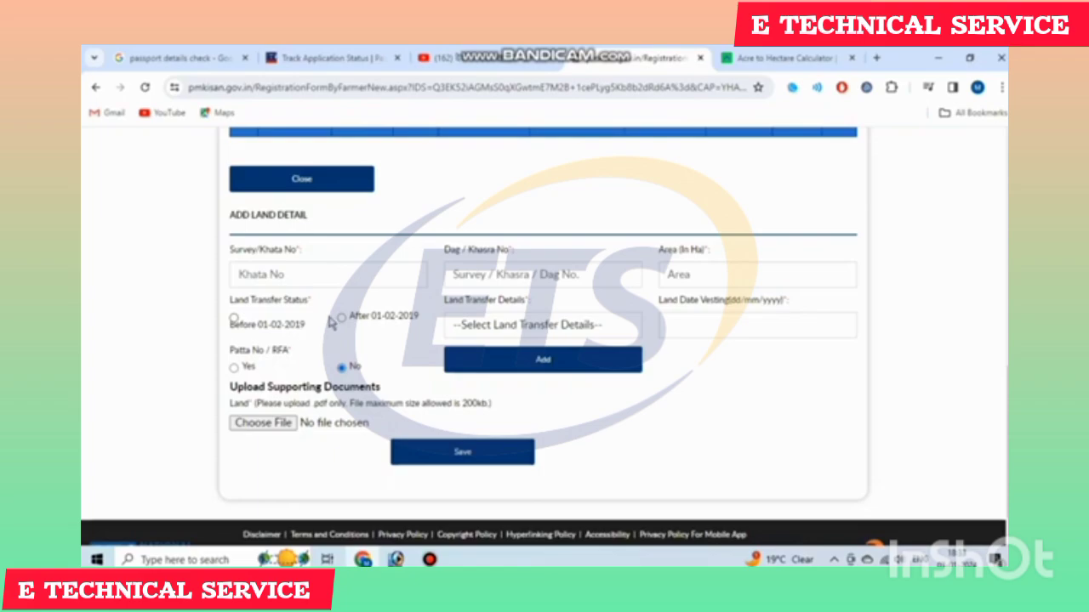
Check the reasons offered in the Land Transfer Details list without choosing one
{"action": "left_click_drag", "start_coordinate": [445, 301], "coordinate": [527, 310]}
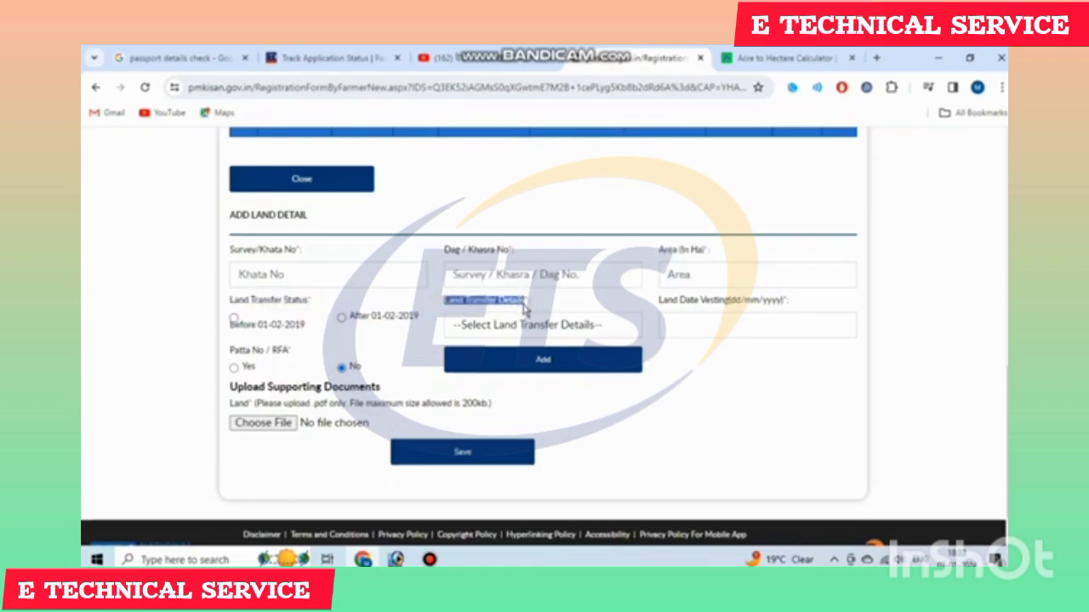
{"action": "left_click", "coordinate": [553, 327]}
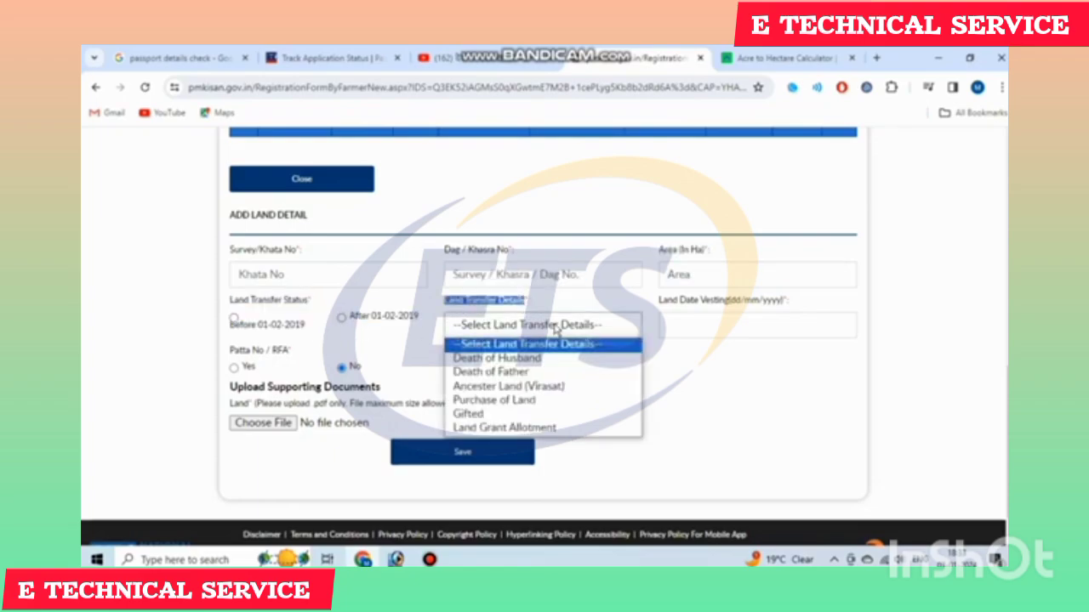
{"action": "left_click", "coordinate": [556, 330]}
{"action": "left_click", "coordinate": [545, 327]}
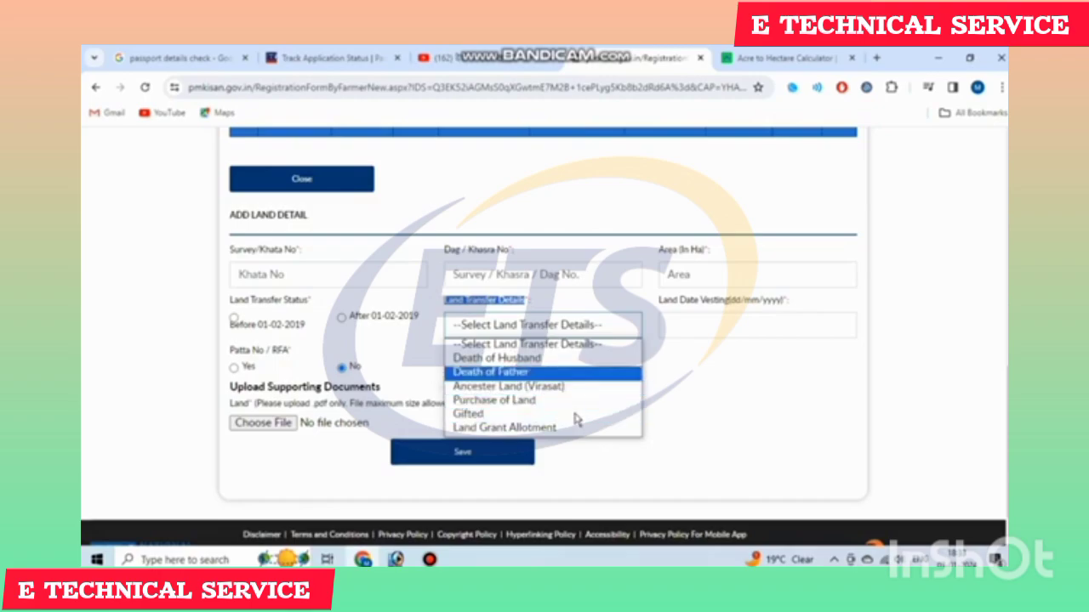
{"action": "left_click", "coordinate": [679, 371]}
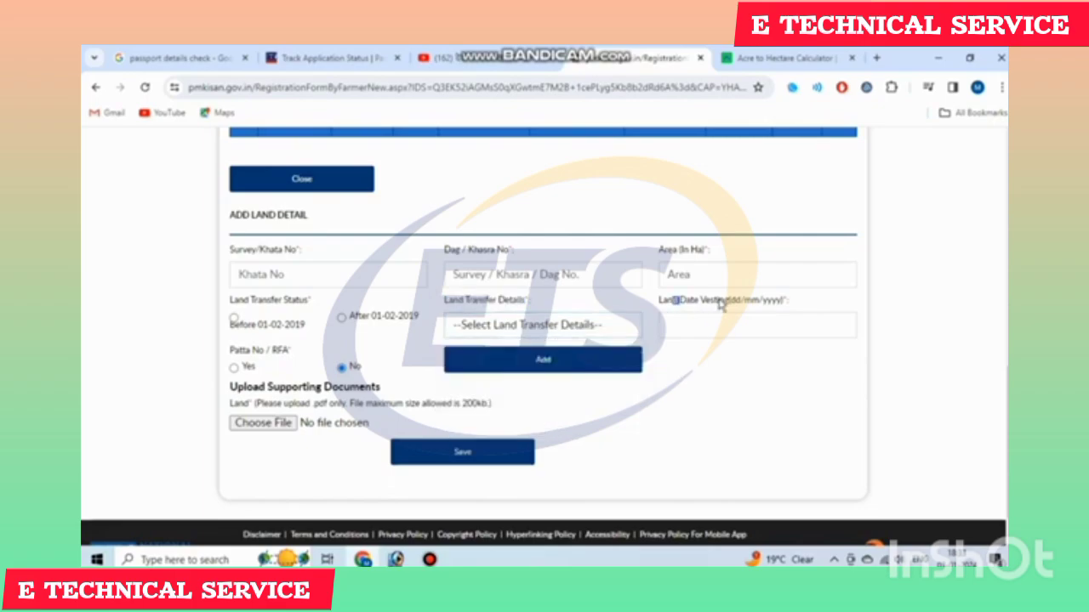
Examine the Land Date Vesting field and the file format and size requirements for the supporting land document
{"action": "left_click_drag", "start_coordinate": [674, 302], "coordinate": [773, 303]}
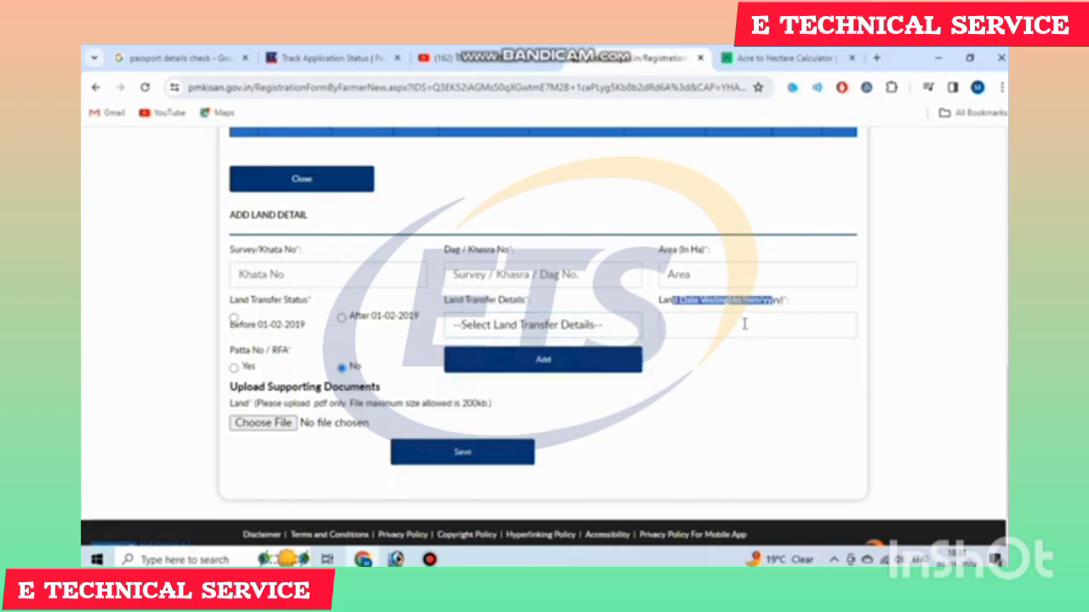
{"action": "left_click", "coordinate": [747, 371]}
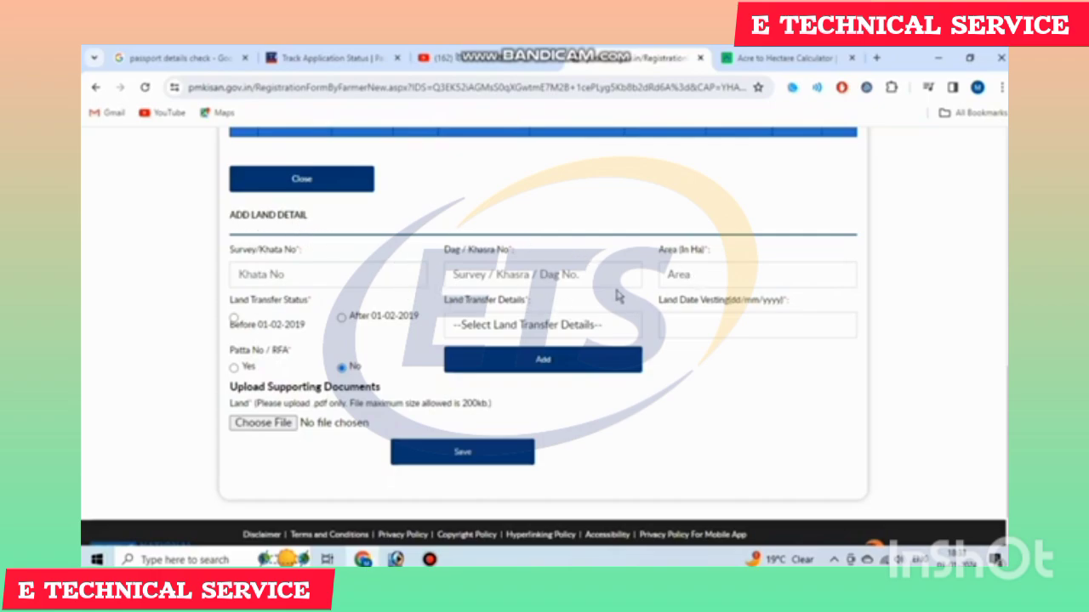
{"action": "scroll", "coordinate": [622, 304], "scroll_direction": "down", "scroll_amount": 1}
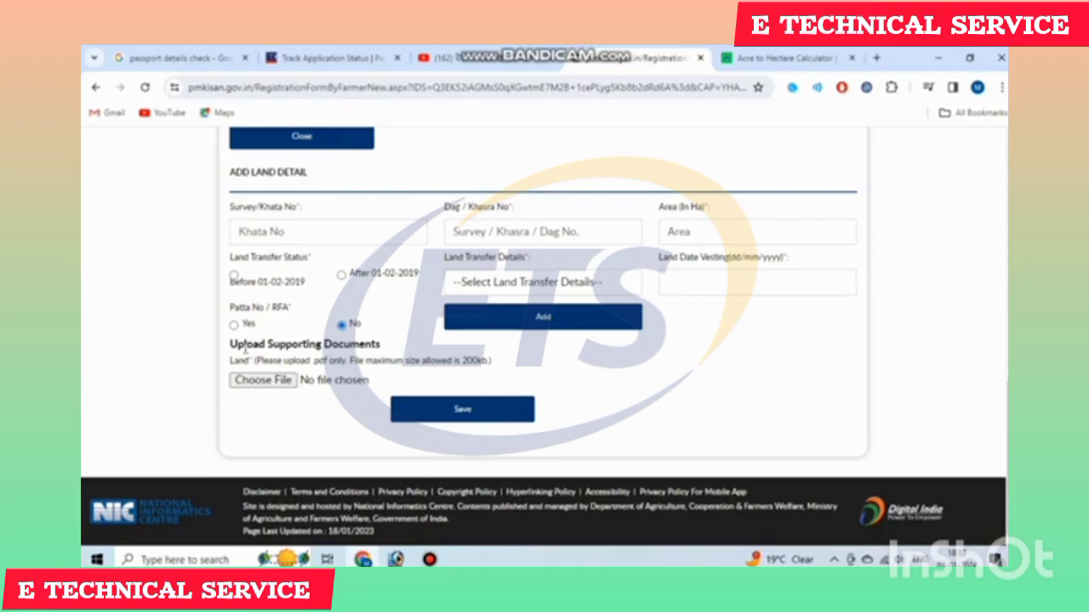
{"action": "left_click_drag", "start_coordinate": [244, 344], "coordinate": [497, 357]}
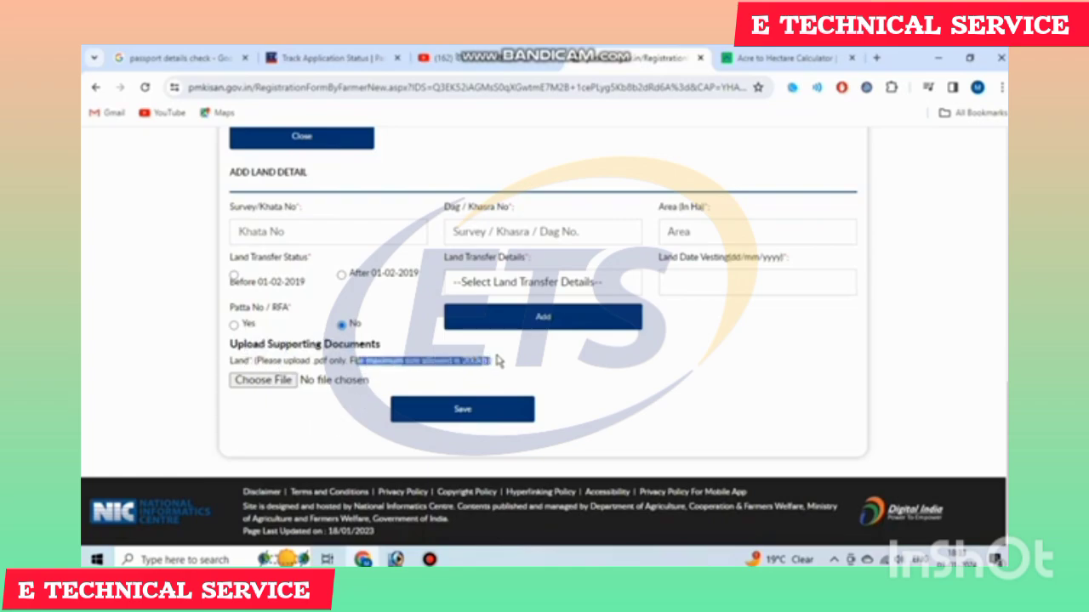
{"action": "left_click", "coordinate": [496, 358]}
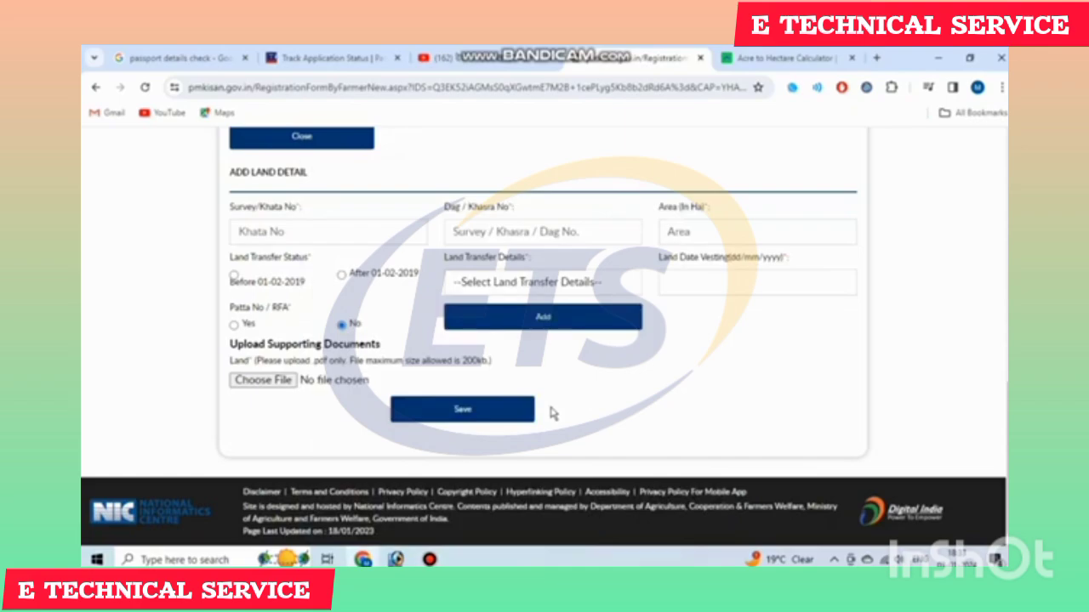
{"action": "left_click", "coordinate": [430, 560]}
{"action": "left_click", "coordinate": [431, 559]}
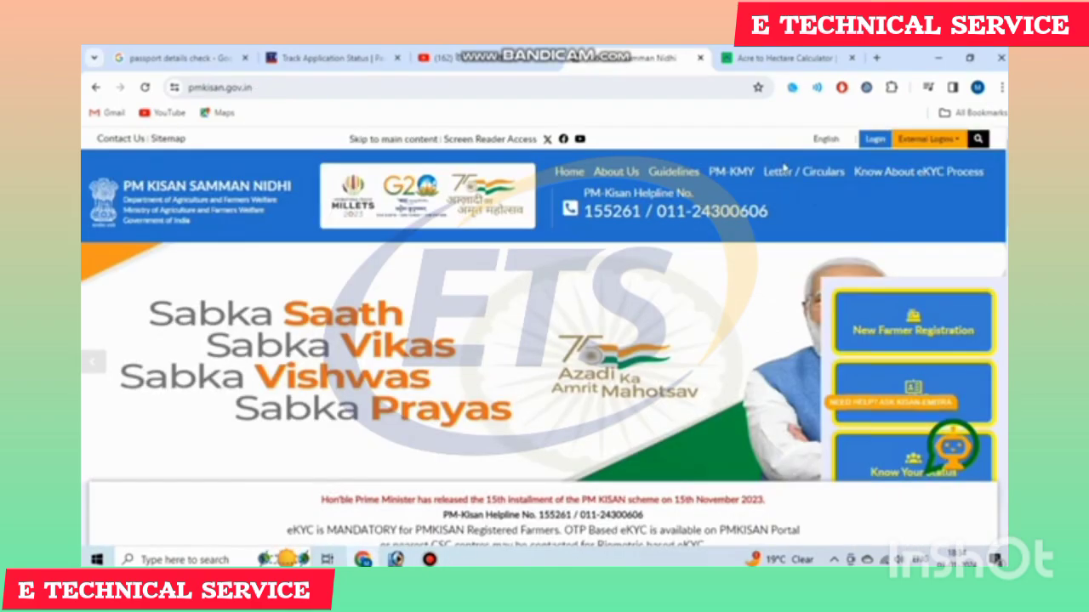
Open the Know Your Status page from the Farmers Corner and examine its Enter Registration No. field
{"action": "scroll", "coordinate": [754, 231], "scroll_direction": "down", "scroll_amount": 3}
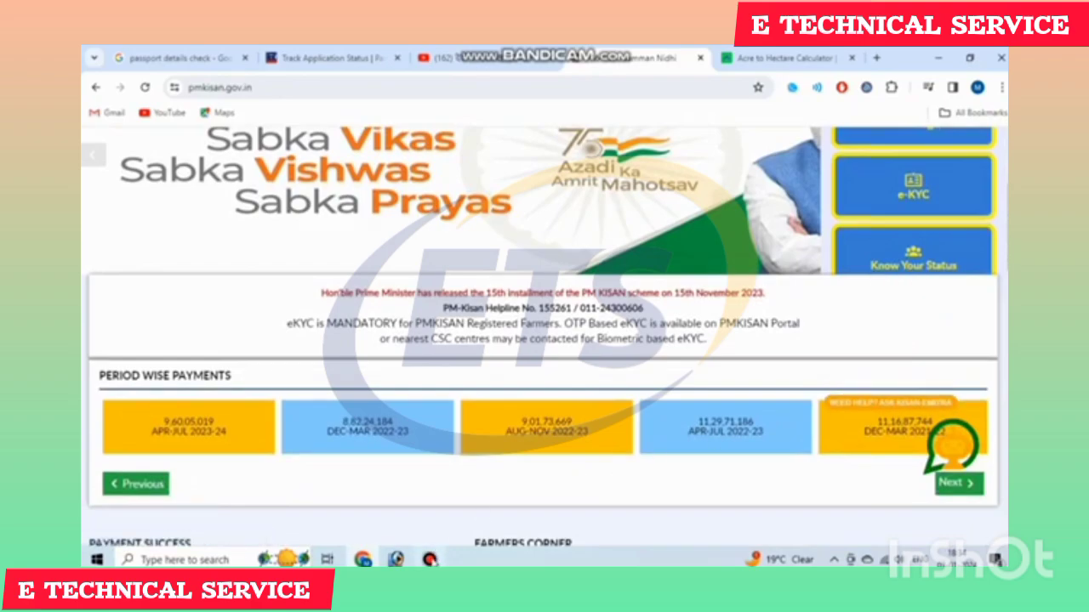
{"action": "left_click", "coordinate": [429, 558]}
{"action": "left_click", "coordinate": [642, 194]}
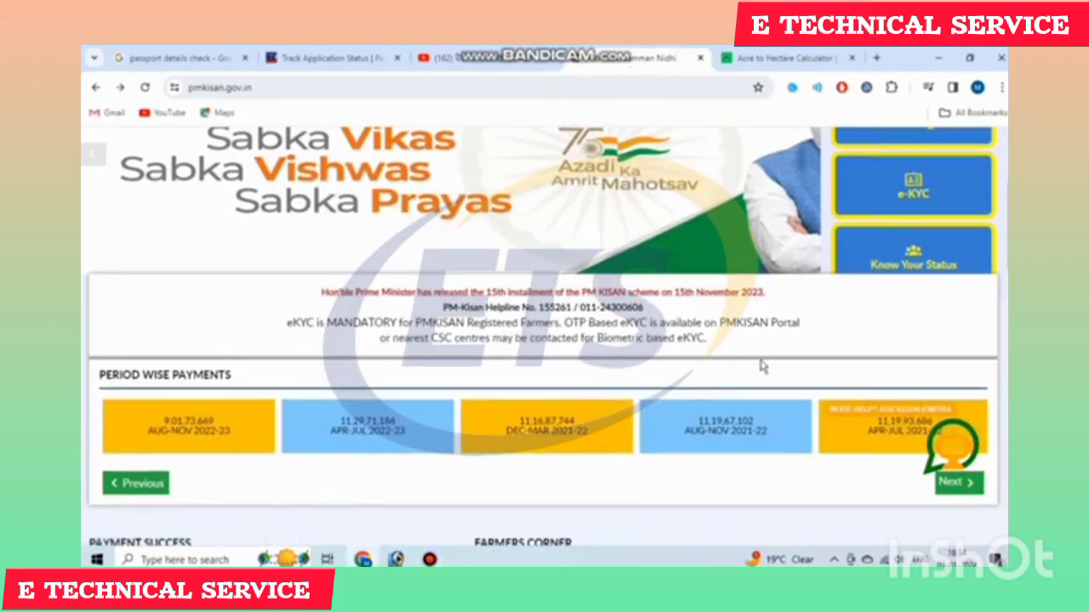
{"action": "scroll", "coordinate": [761, 366], "scroll_direction": "down", "scroll_amount": 4}
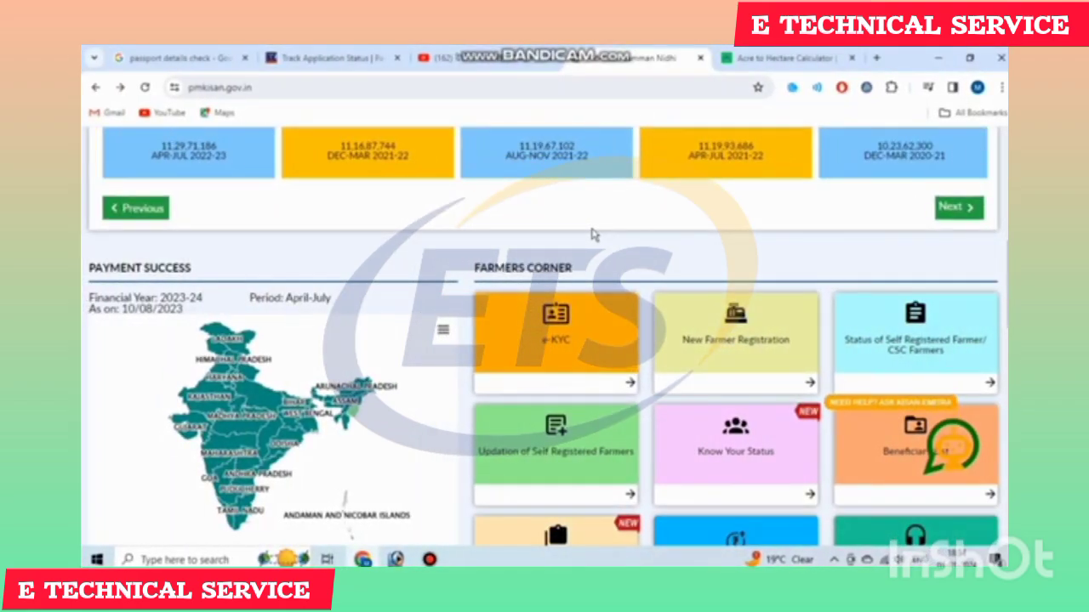
{"action": "scroll", "coordinate": [608, 242], "scroll_direction": "down", "scroll_amount": 1}
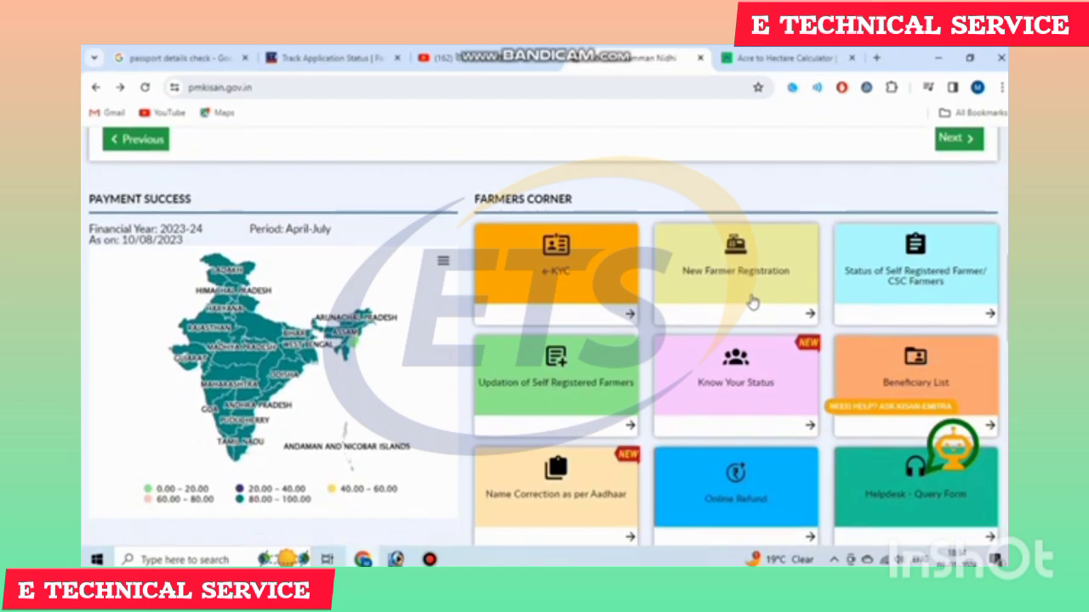
{"action": "left_click", "coordinate": [735, 396]}
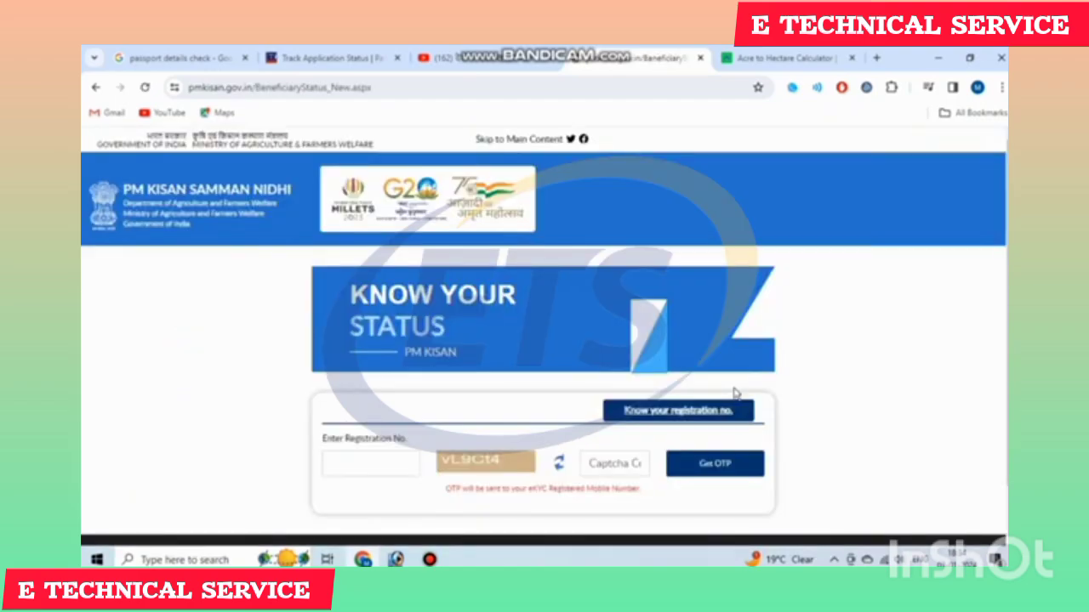
{"action": "scroll", "coordinate": [735, 393], "scroll_direction": "down", "scroll_amount": 1}
{"action": "mouse_move", "coordinate": [323, 384]}
{"action": "left_mouse_down"}
{"action": "mouse_move", "coordinate": [403, 387]}
{"action": "mouse_move", "coordinate": [307, 388]}
{"action": "left_mouse_up"}
{"action": "left_click", "coordinate": [407, 387]}
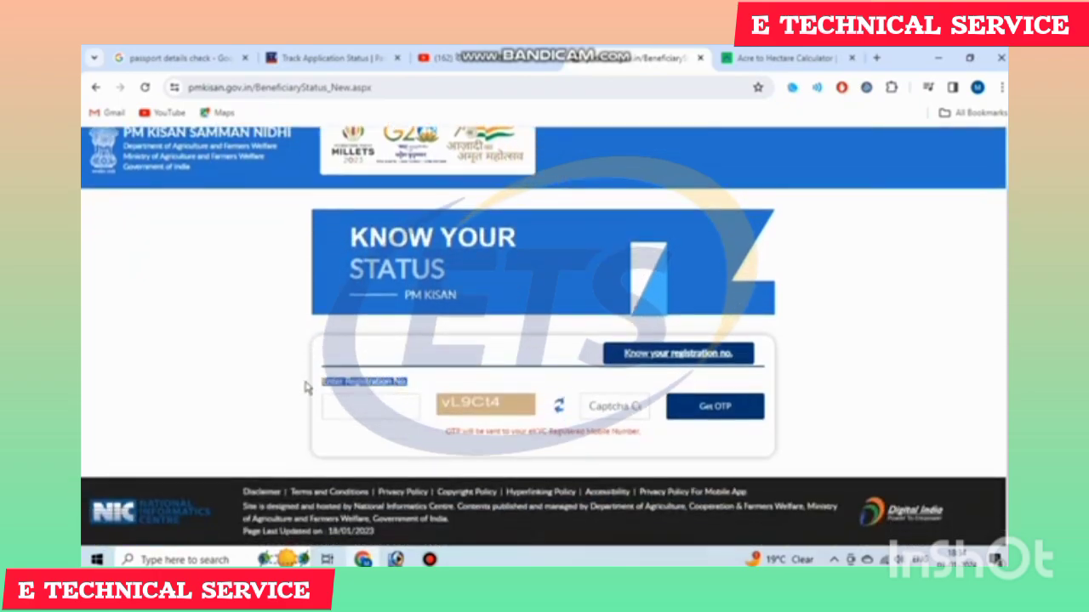
{"action": "left_click", "coordinate": [348, 396]}
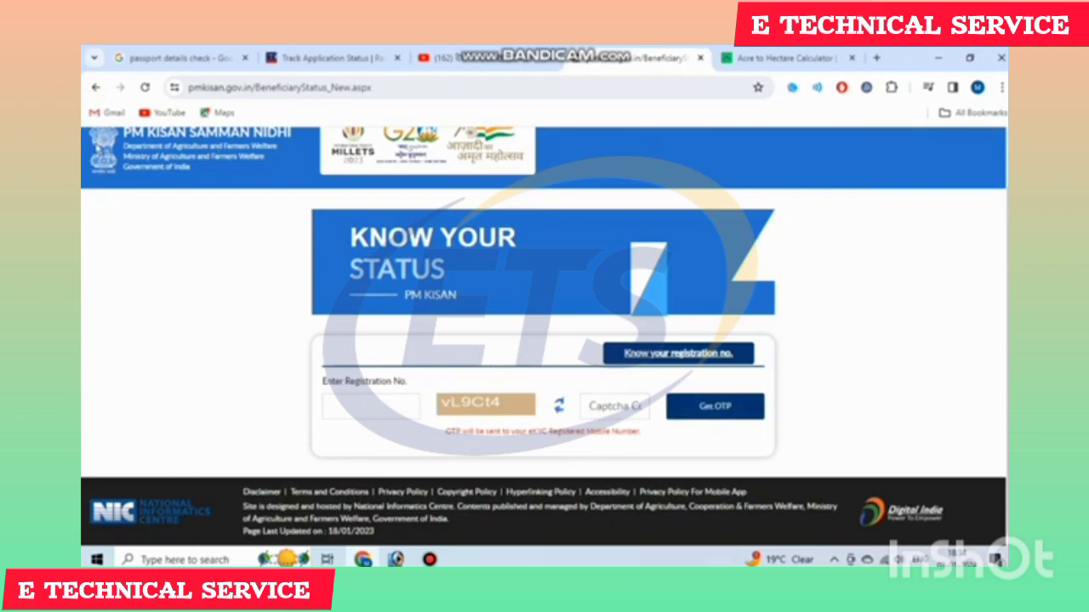
Return to the portal's home page, view the OTP Based Ekyc page from the Farmers Corner, and go back
{"action": "left_click", "coordinate": [96, 88]}
{"action": "scroll", "coordinate": [672, 382], "scroll_direction": "up", "scroll_amount": 4}
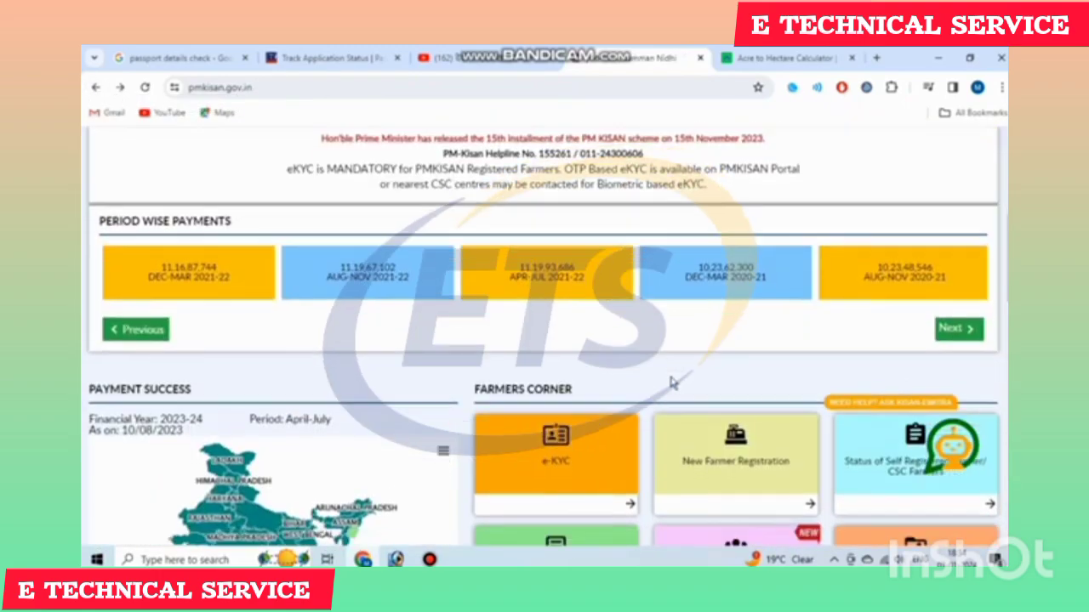
{"action": "scroll", "coordinate": [672, 382], "scroll_direction": "down", "scroll_amount": 1}
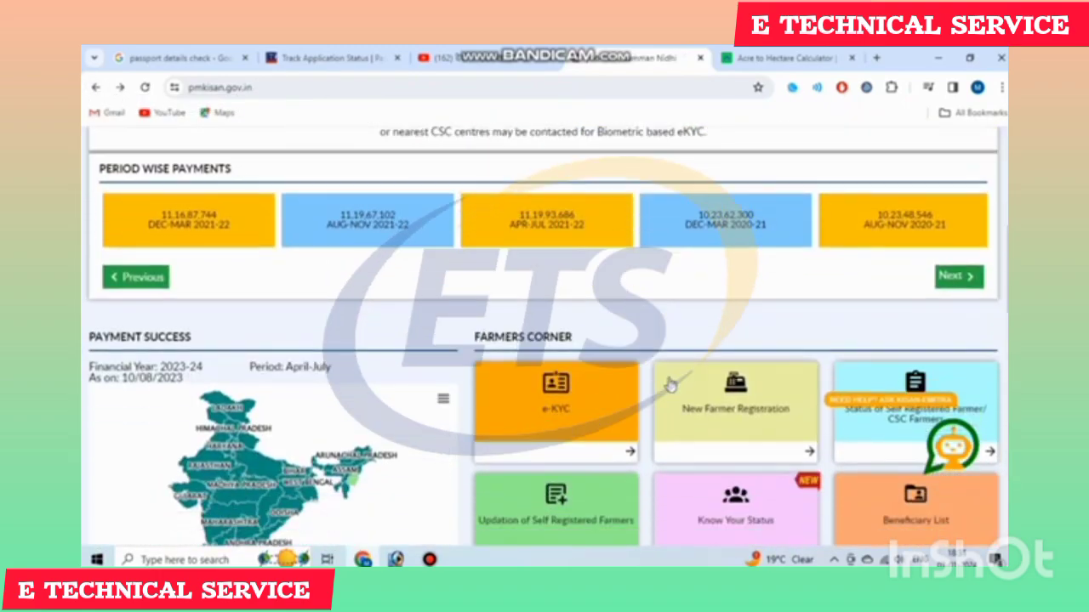
{"action": "left_click", "coordinate": [582, 420]}
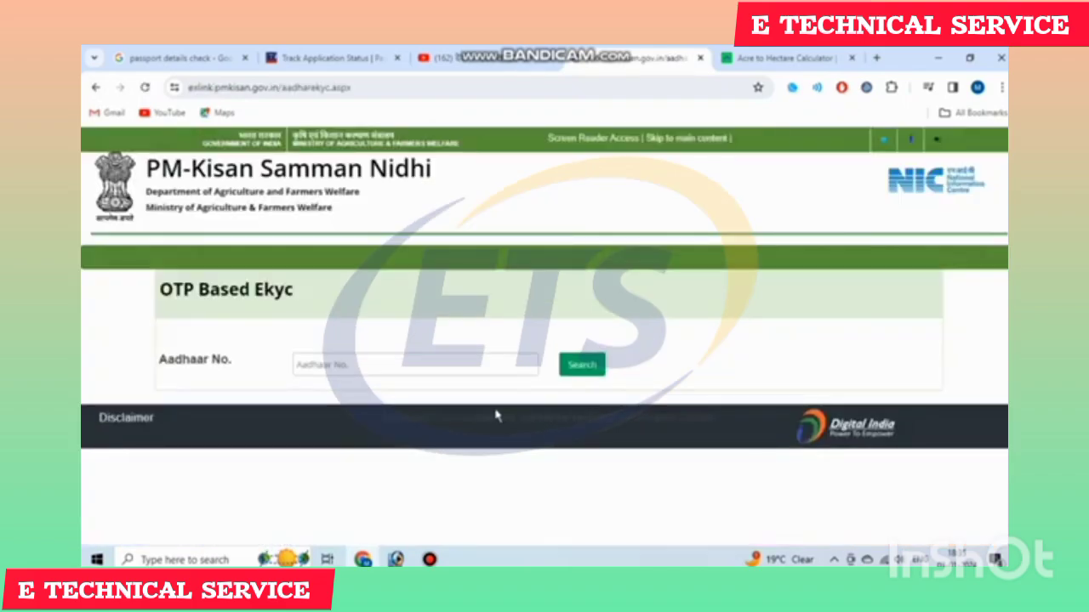
{"action": "left_click", "coordinate": [95, 87]}
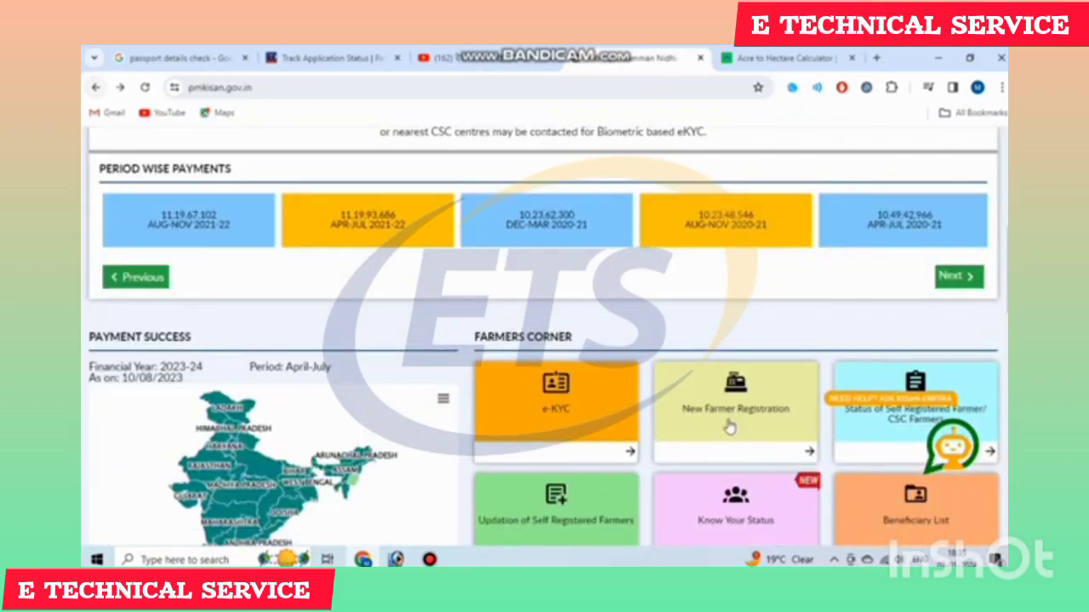
{"action": "scroll", "coordinate": [614, 388], "scroll_direction": "down", "scroll_amount": 4}
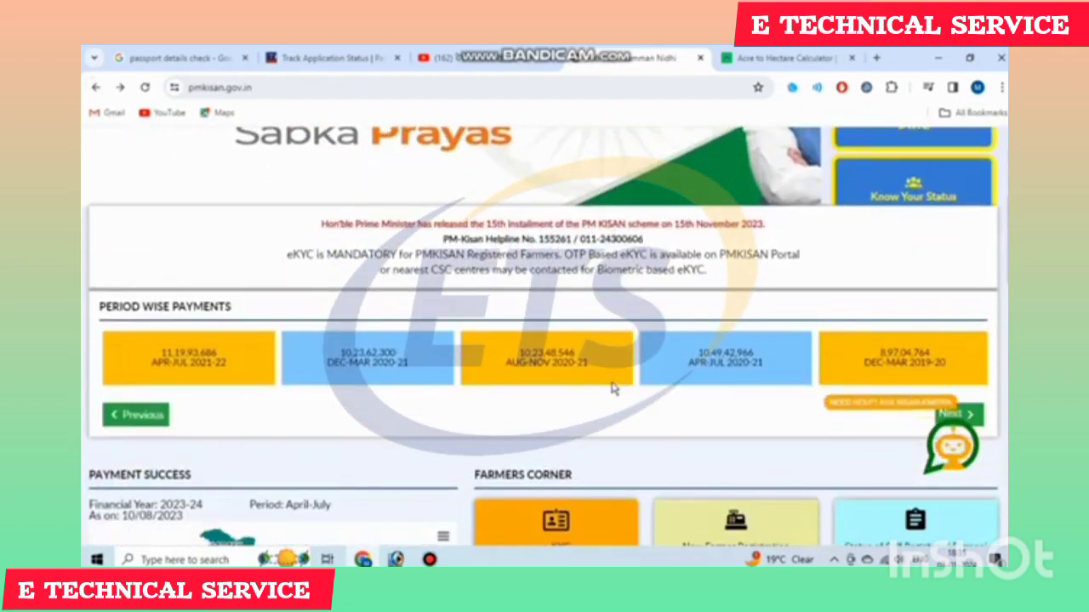
{"action": "scroll", "coordinate": [612, 386], "scroll_direction": "down", "scroll_amount": 2}
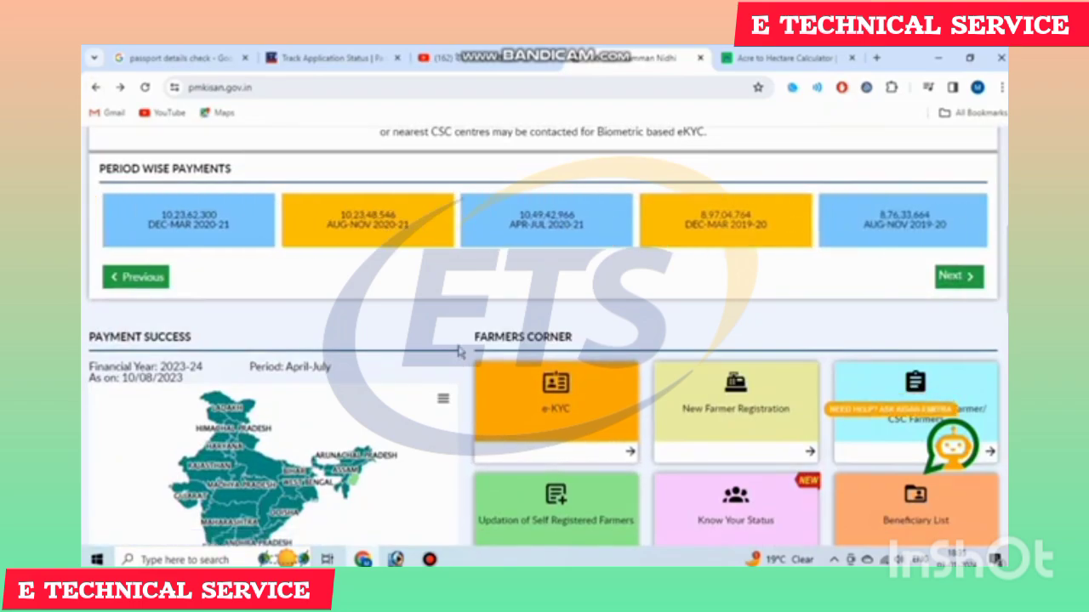
{"action": "left_click", "coordinate": [429, 558]}
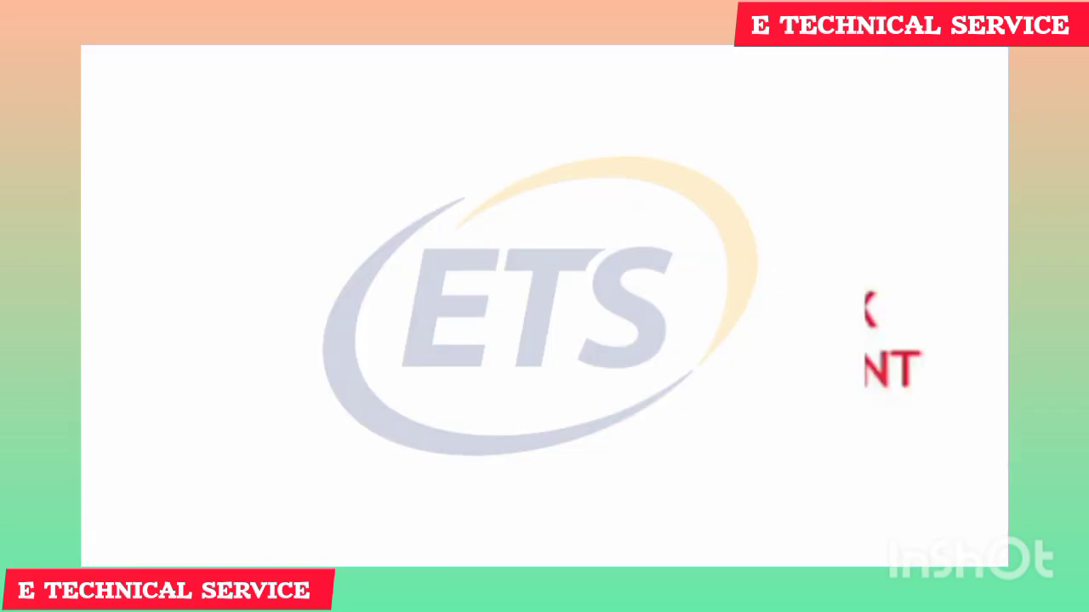